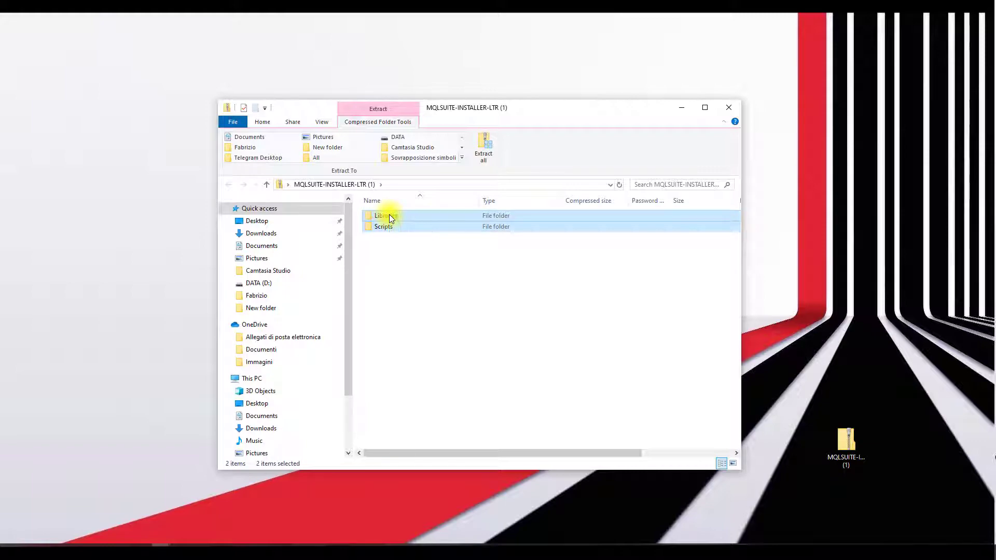
# - Copy the Libraries and Scripts folders from the MQLSUITE-INSTALLER-LTR (1) archive and minimize its window
pyautogui.rightClick(390, 216)
pyautogui.click(415, 261)
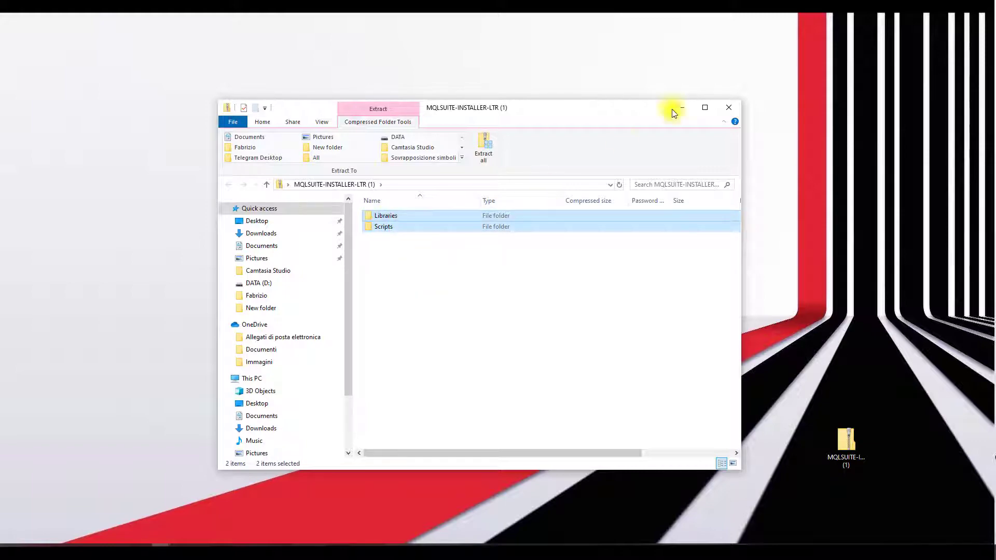
pyautogui.click(680, 108)
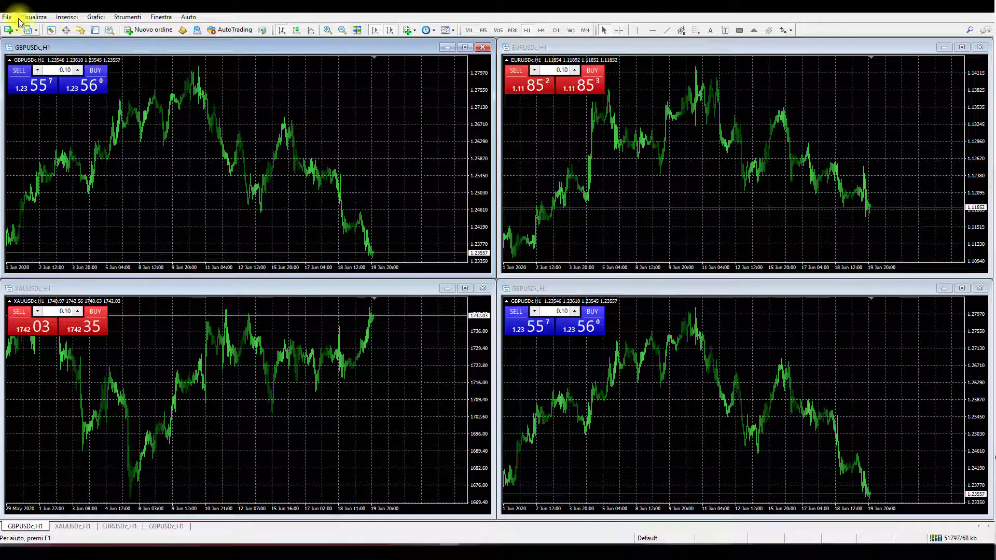
# - In MetaTrader 4, open the terminal's data folder and go into its MQL4 folder
pyautogui.click(7, 17)
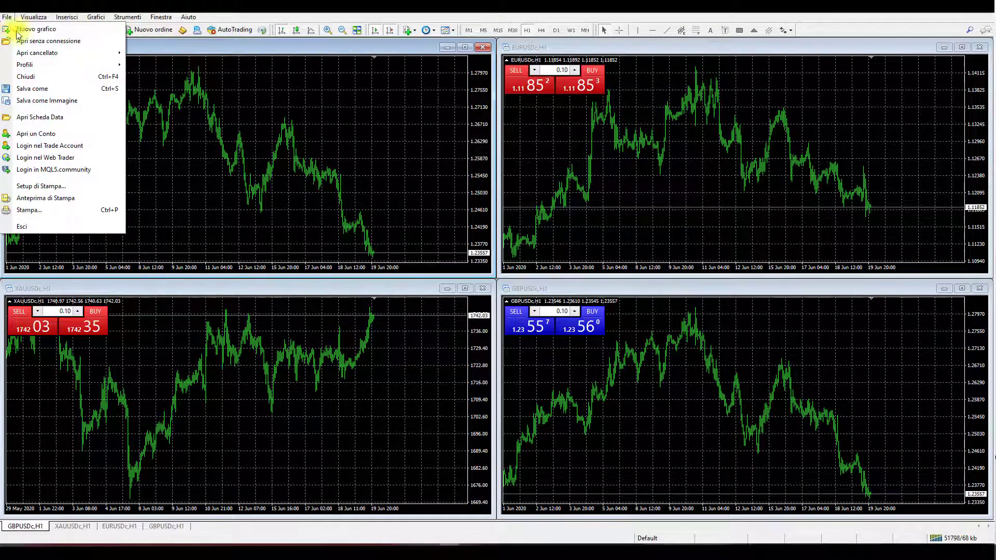
pyautogui.click(102, 118)
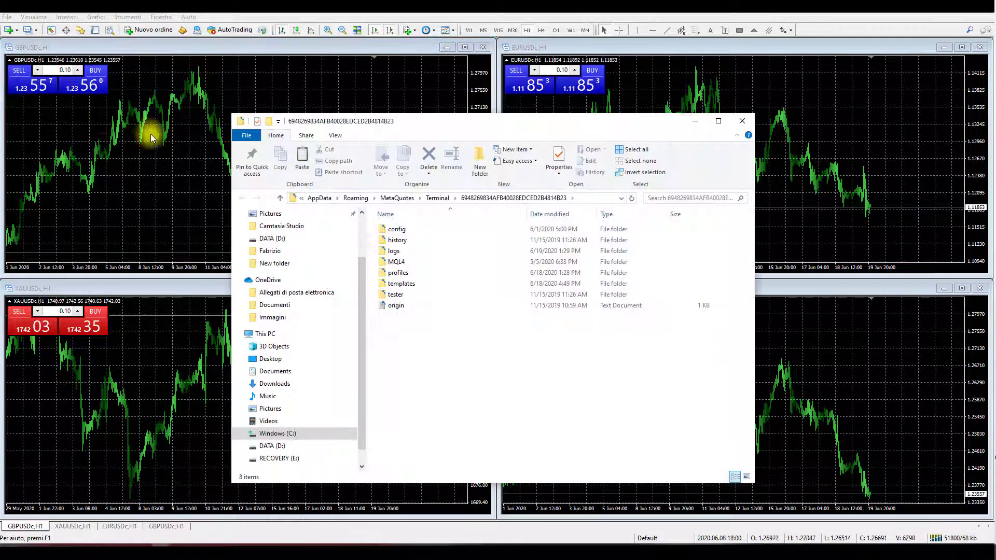
pyautogui.doubleClick(449, 260)
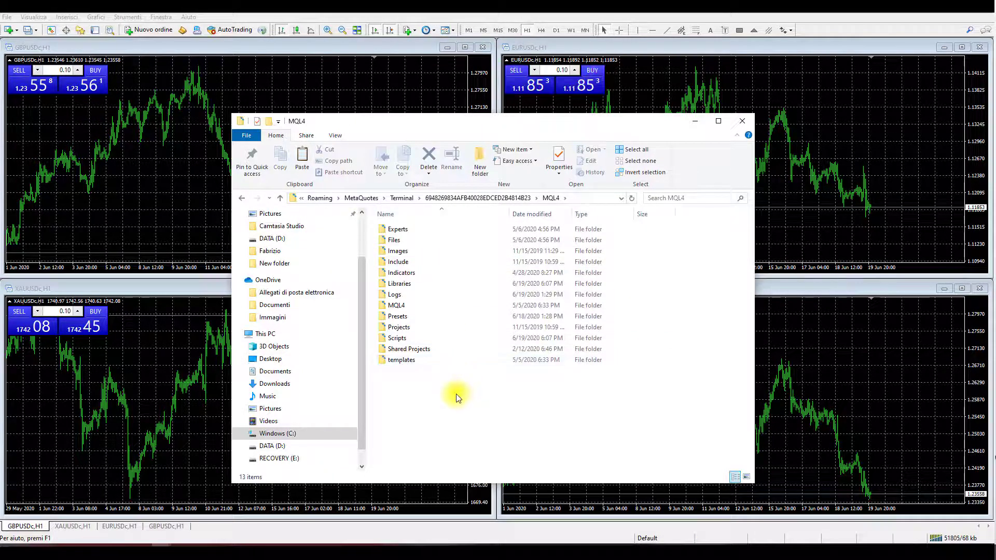
# - Paste the copied folders into MQL4, replacing the existing files, then refresh the folder and close its window
pyautogui.hotkey('ctrl', 'v')
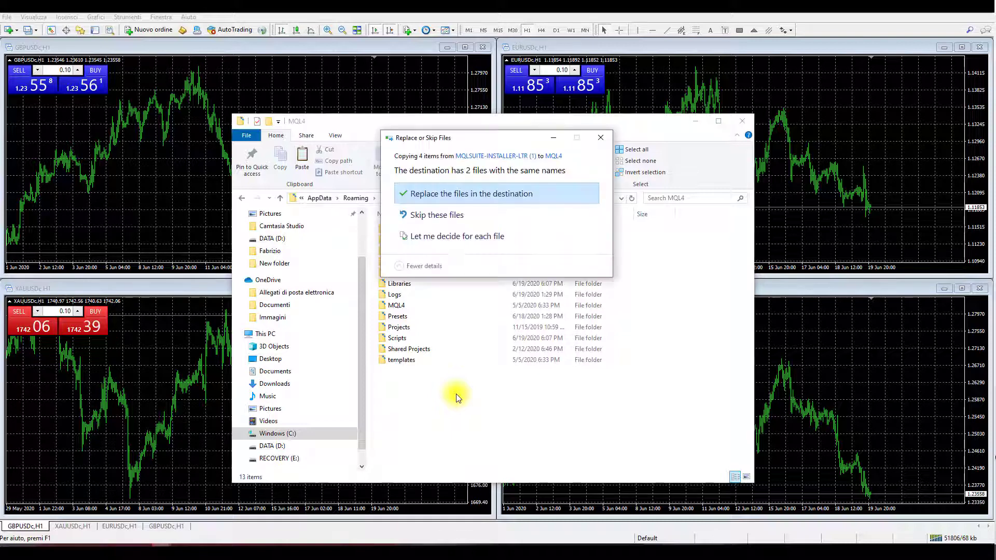
pyautogui.click(443, 198)
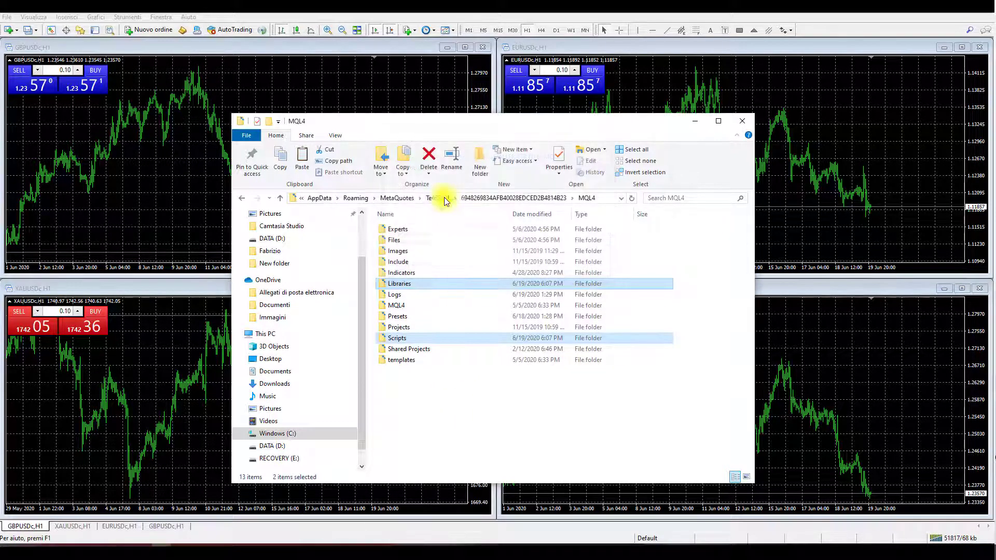
pyautogui.rightClick(449, 402)
pyautogui.moveTo(475, 347)
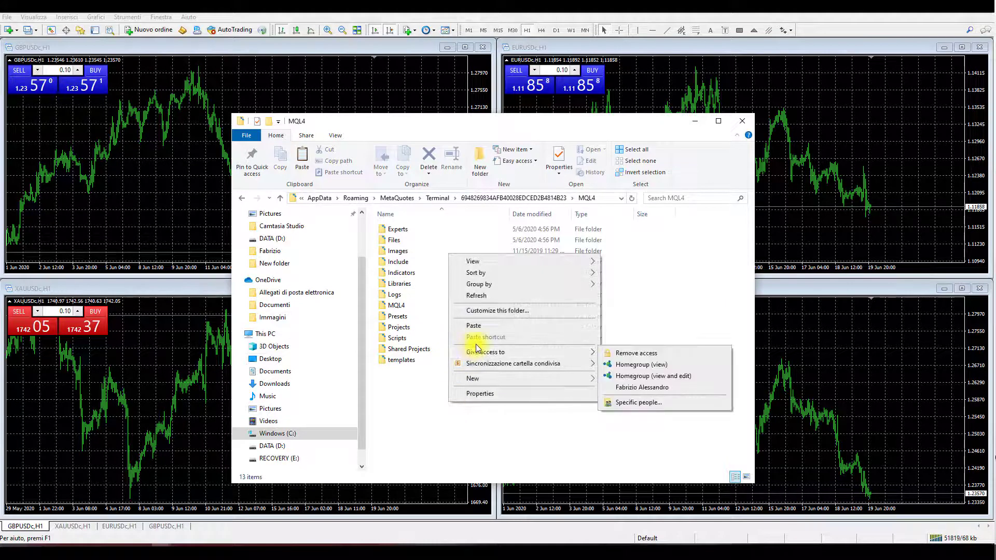
pyautogui.click(478, 294)
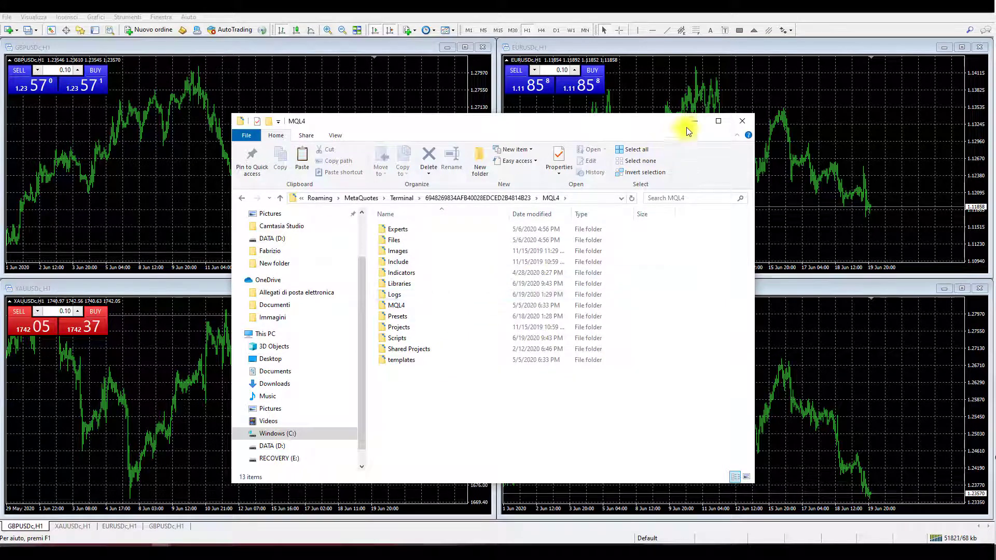
pyautogui.click(748, 119)
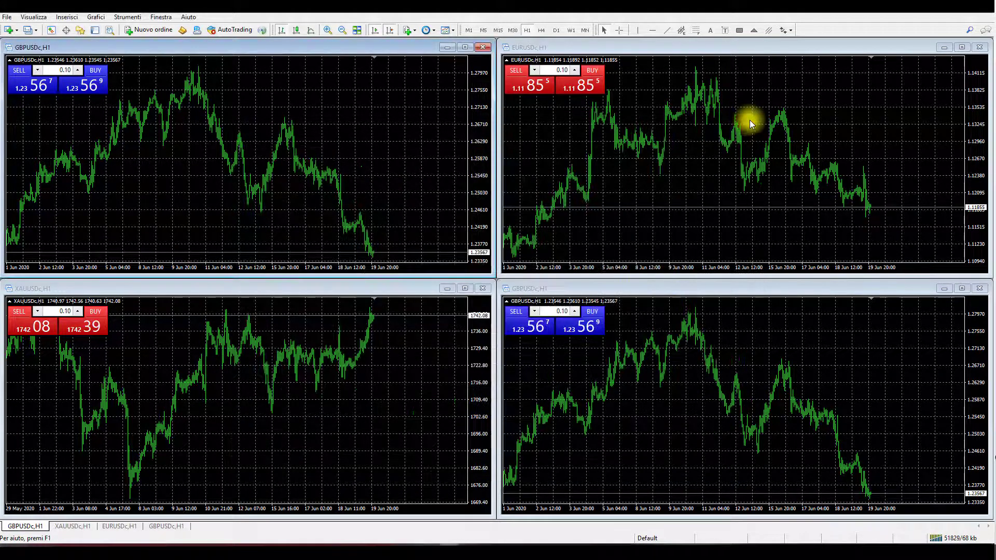
# - Show the Navigator, refresh its contents and select the MqlSuite MT4 Installer - LTR script
pyautogui.click(80, 29)
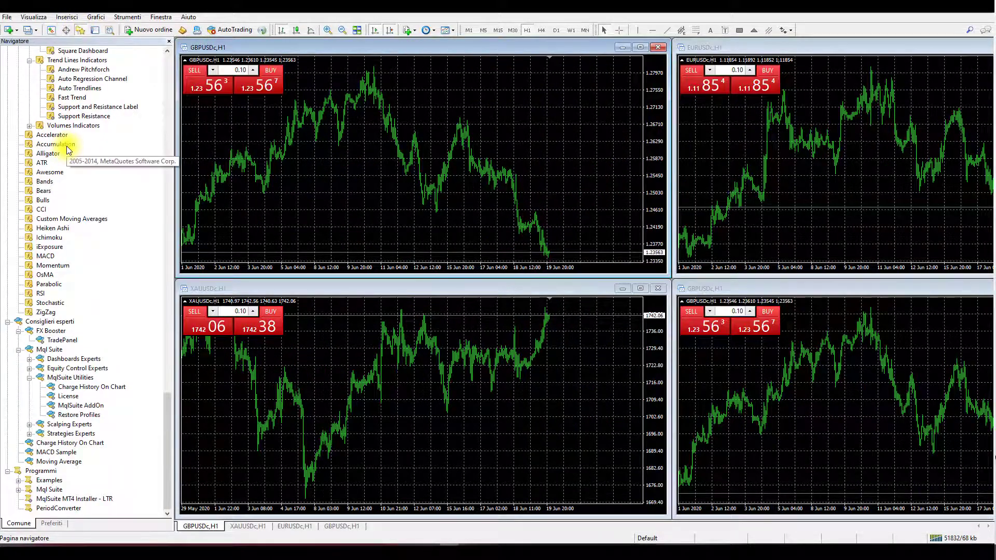
pyautogui.rightClick(46, 173)
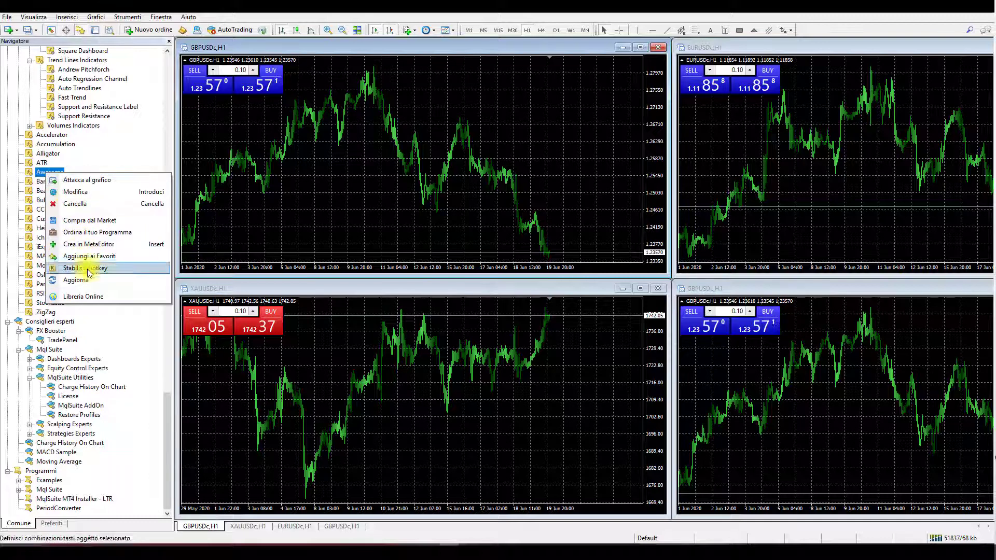
pyautogui.click(88, 277)
pyautogui.scroll(3, 88, 276)
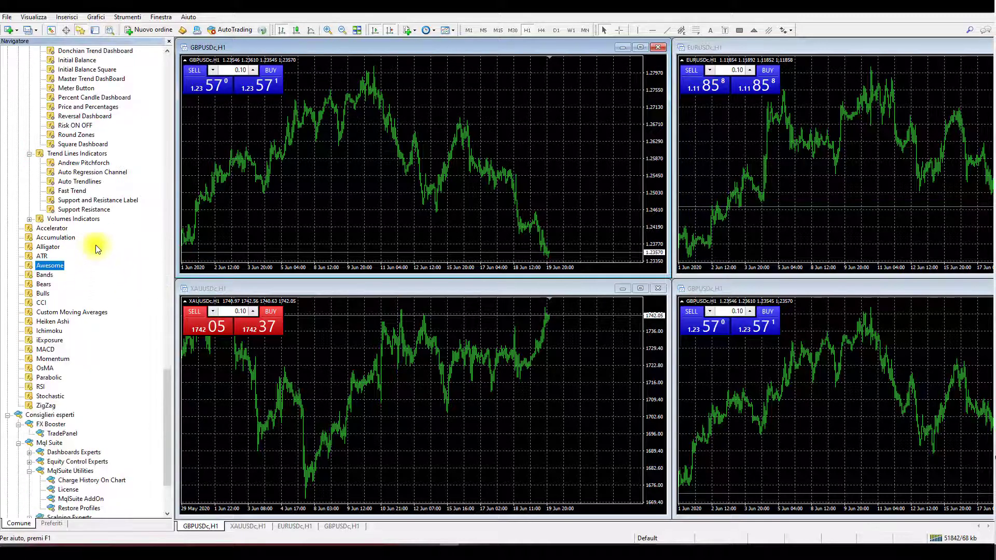
pyautogui.scroll(-3, 95, 244)
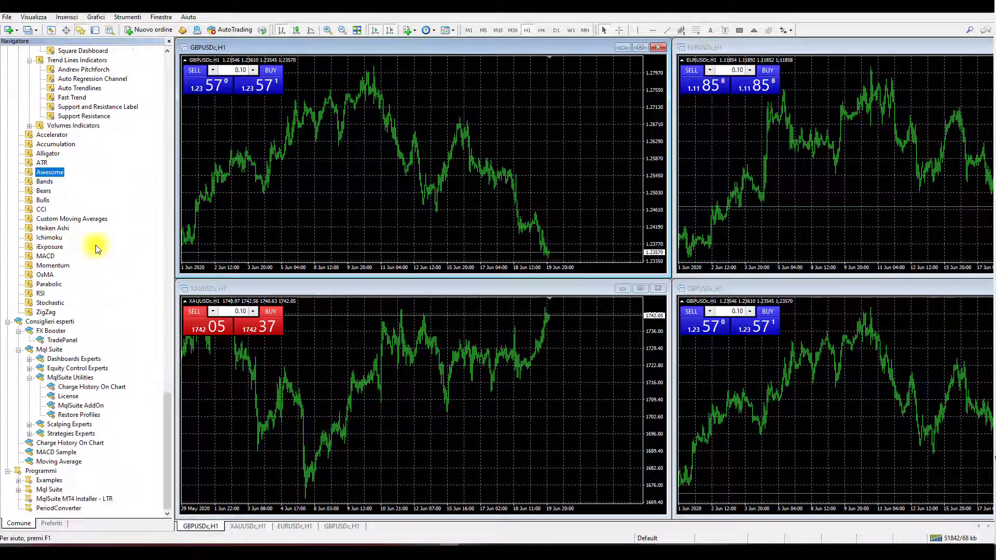
pyautogui.click(84, 498)
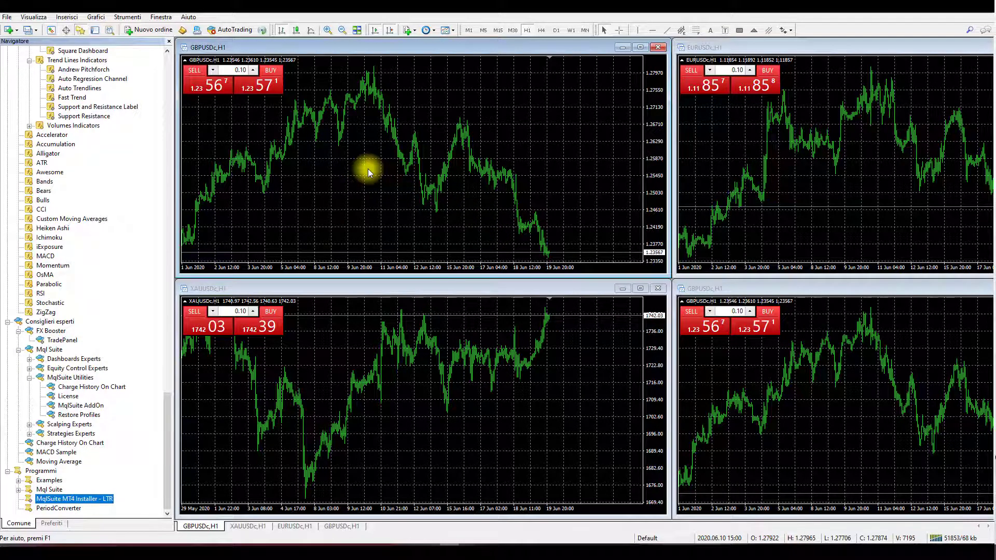
# - Run the MqlSuite MT4 Installer - LTR script on the maximized GBPUSDc,H1 chart, accepting the installation and the platform restart
pyautogui.click(639, 48)
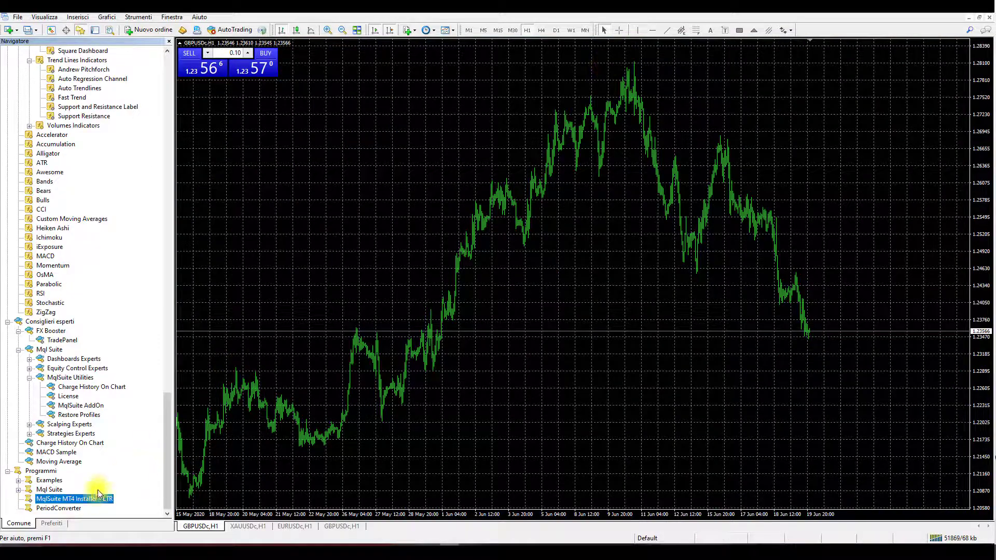
pyautogui.doubleClick(86, 500)
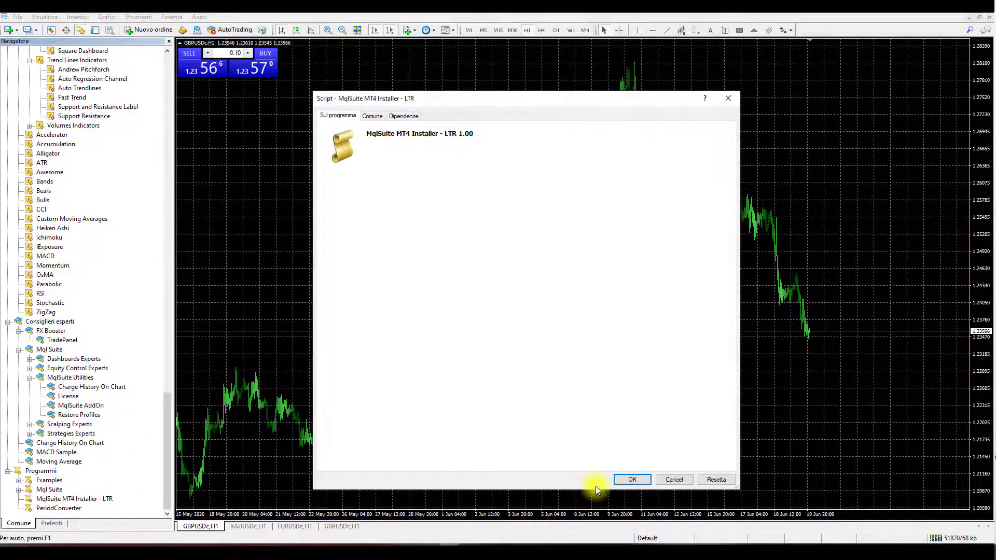
pyautogui.click(617, 481)
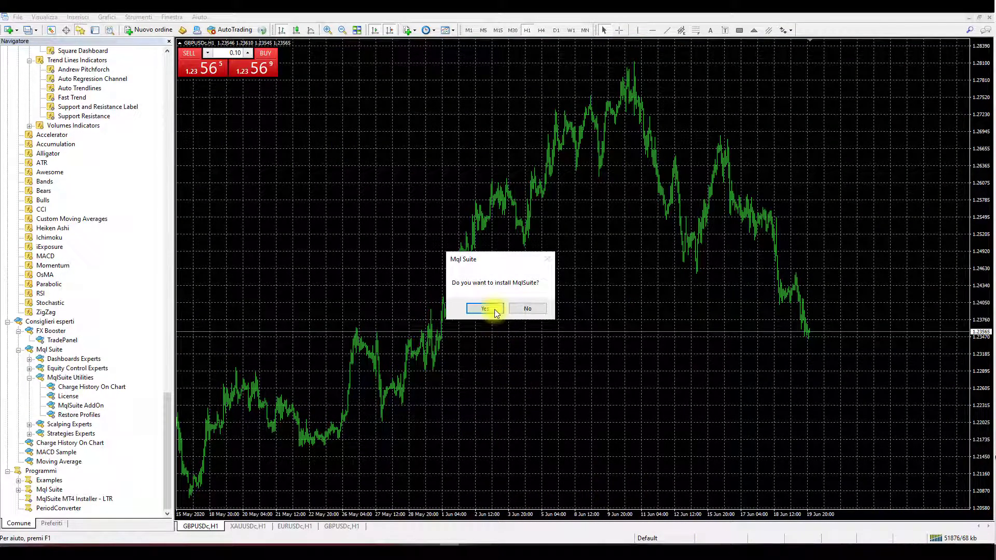
pyautogui.click(493, 310)
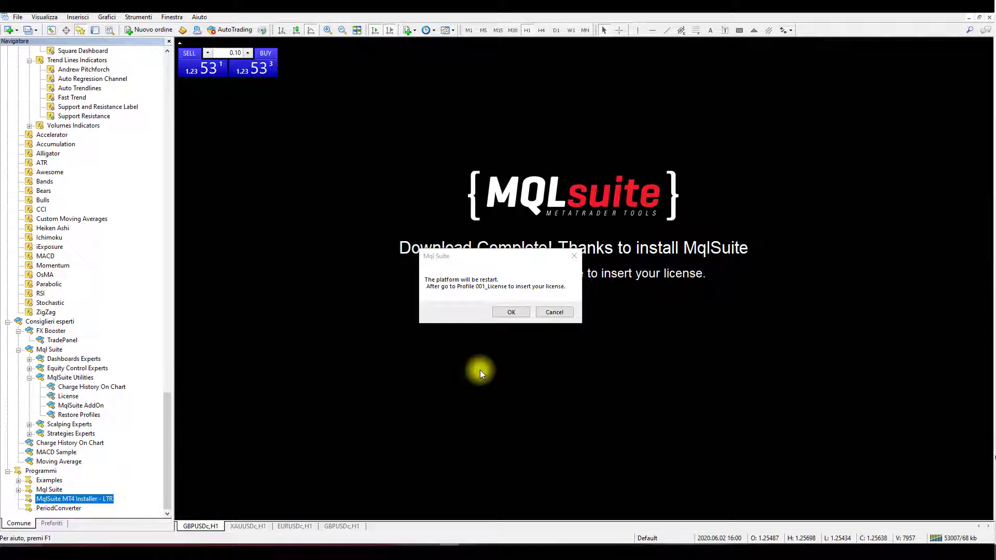
pyautogui.click(508, 314)
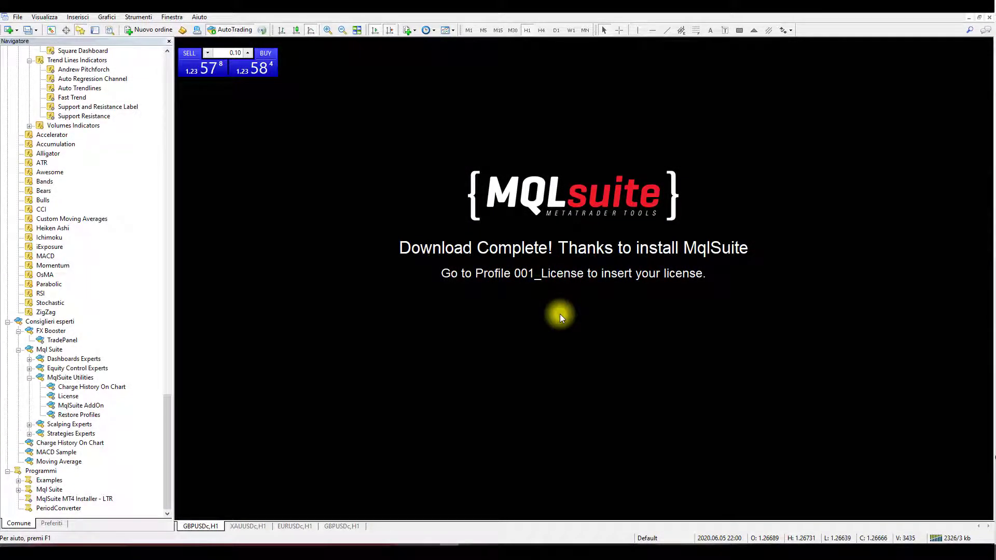
# - Switch to the 001_License profile and hide the Navigator
pyautogui.click(660, 539)
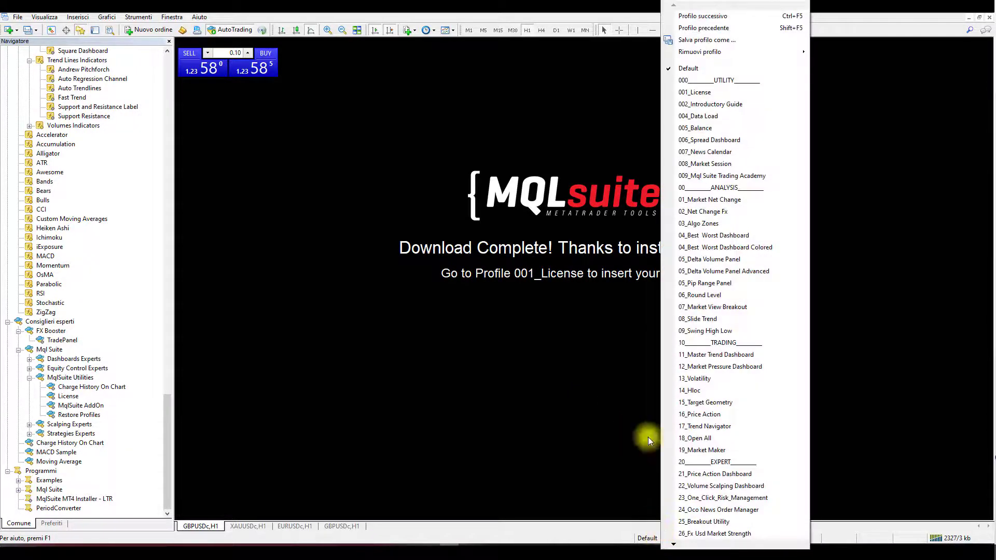
pyautogui.click(749, 93)
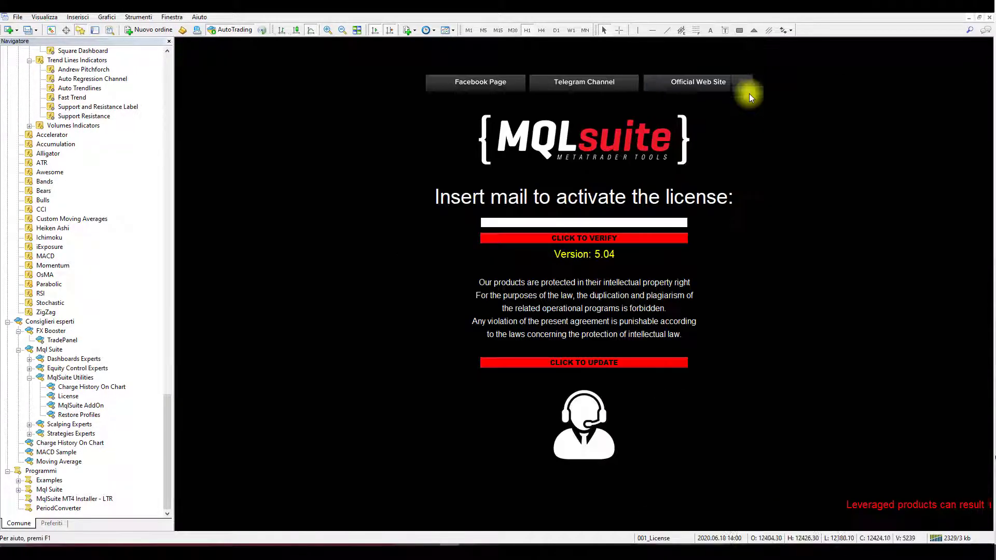
pyautogui.click(171, 41)
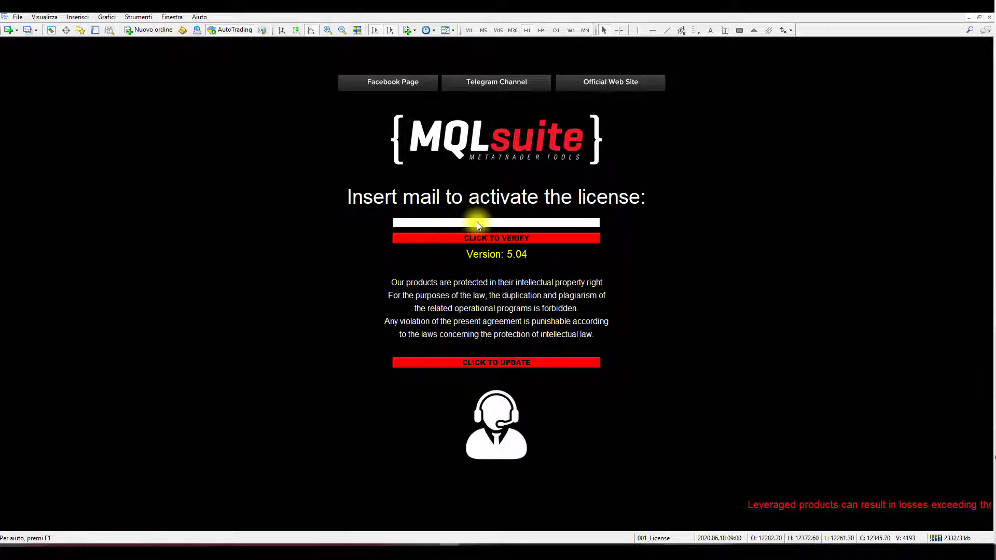
# - Confirm the expert advisor options with automated trading and DLL imports allowed and all three automatic disabling conditions off
pyautogui.click(137, 17)
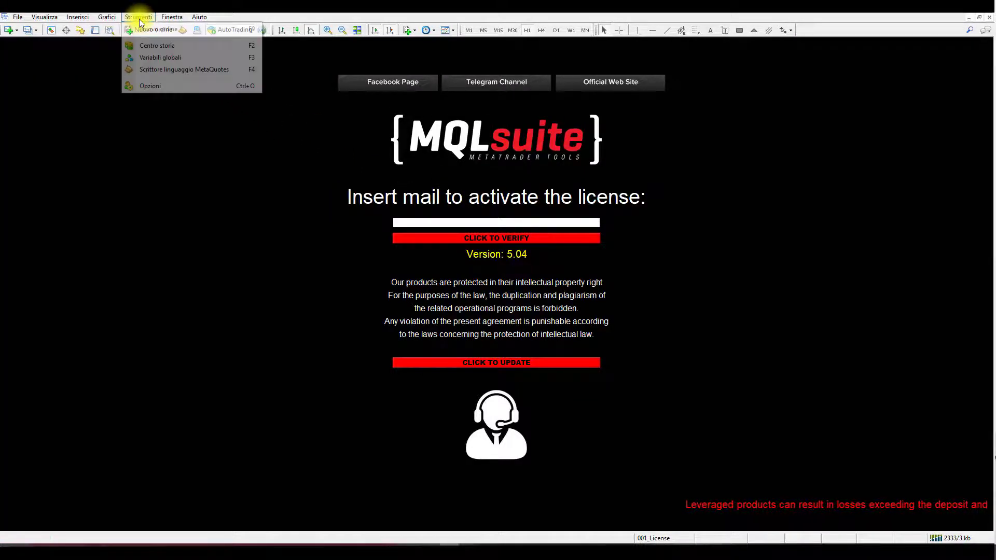
pyautogui.click(196, 83)
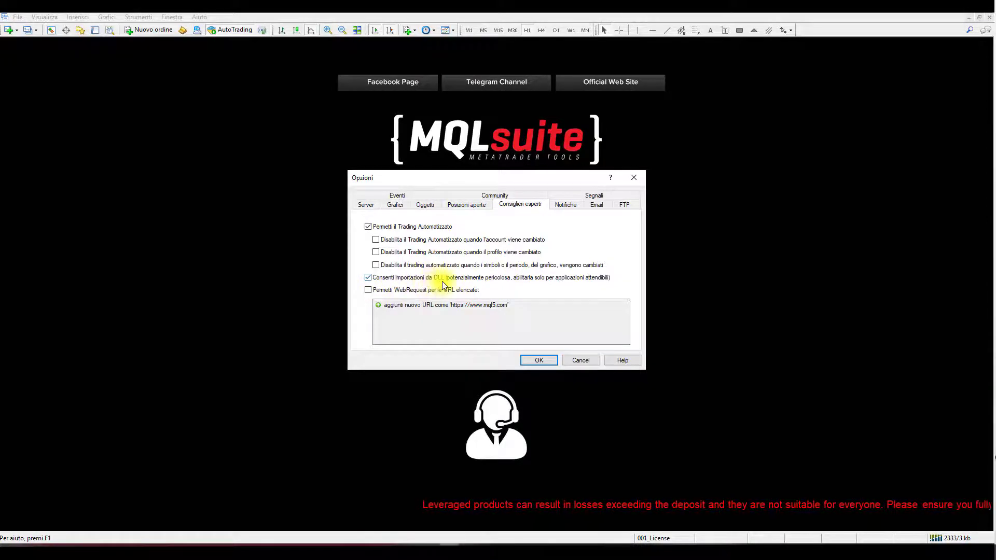
pyautogui.click(385, 240)
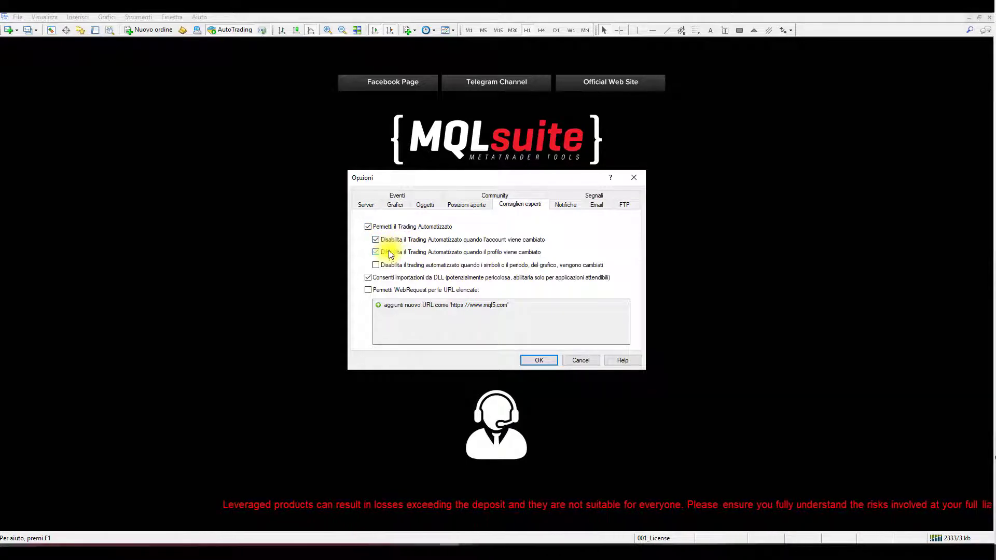
pyautogui.click(393, 241)
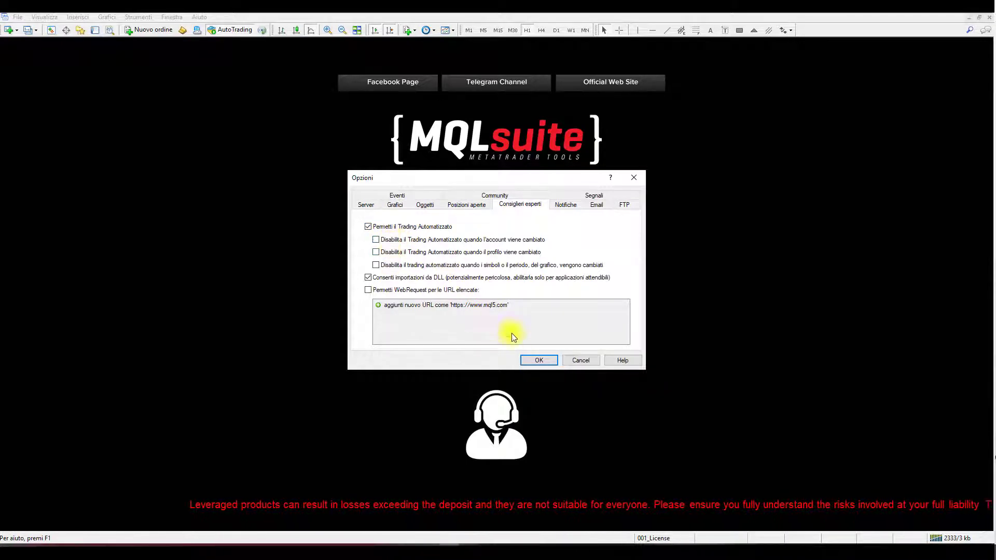
pyautogui.click(534, 360)
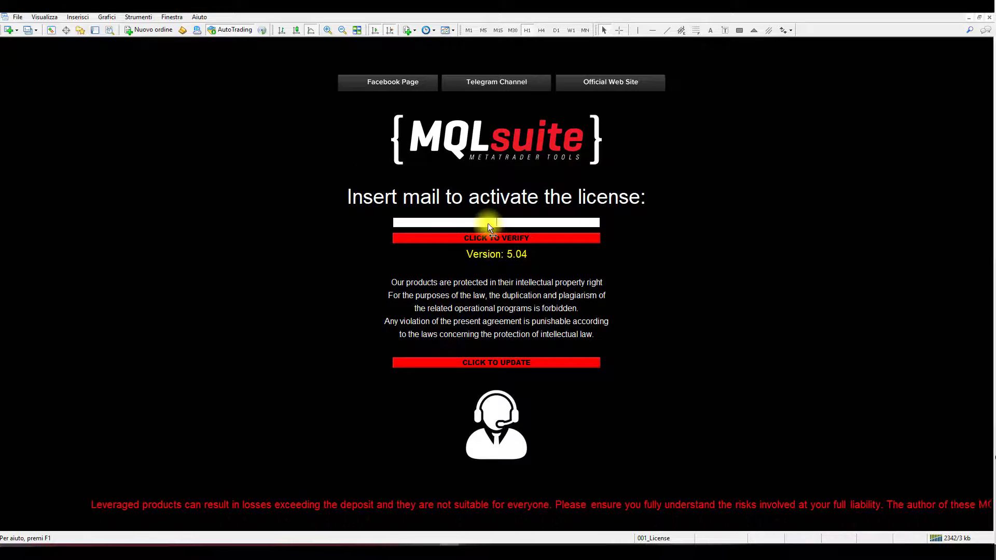
# - Enter the account e-mail in the MqlSuite license field and verify the license
pyautogui.hotkey('ctrl', 'v')
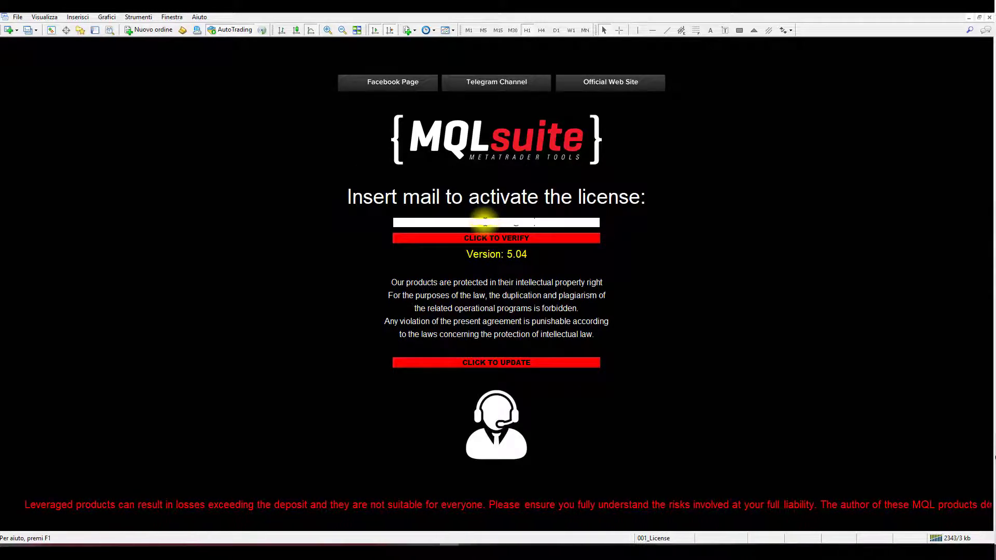
pyautogui.click(496, 238)
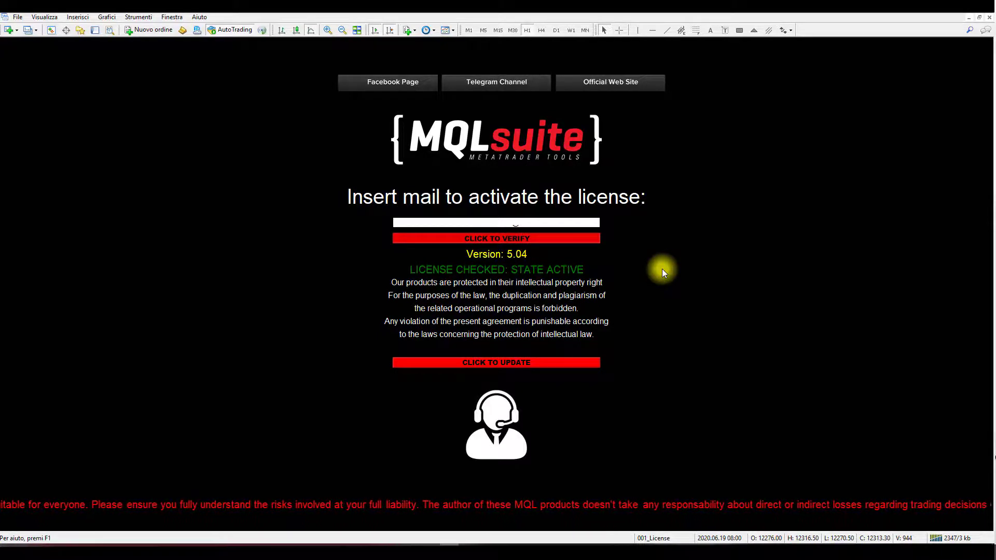
# - Load the 004_Data Load profile
pyautogui.click(656, 537)
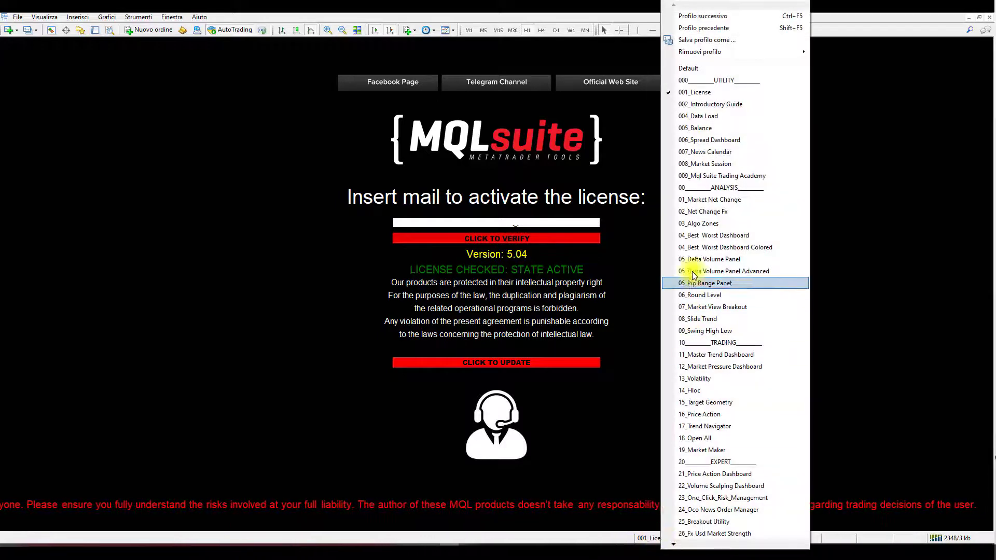
pyautogui.click(742, 119)
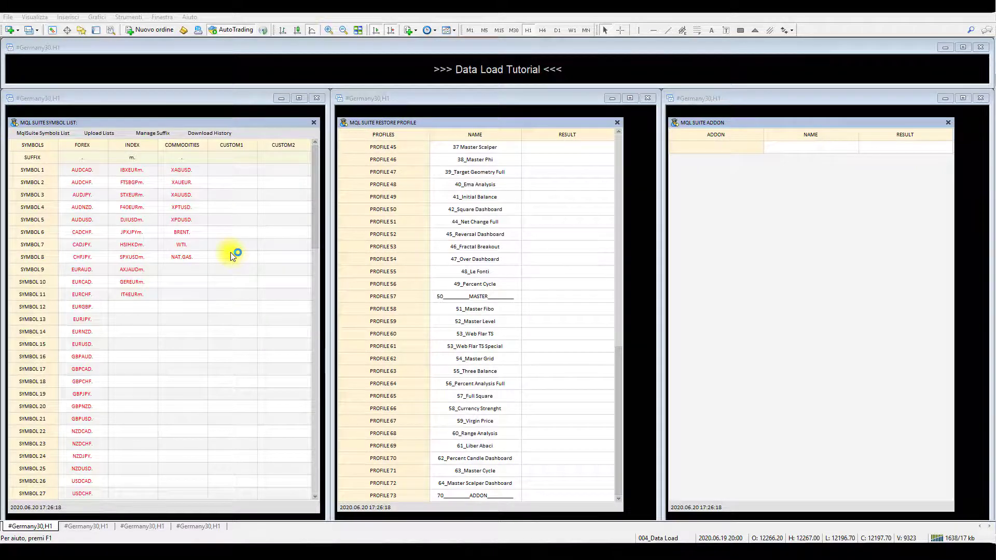
# - Open the NAT.GAS. cell of the commodities symbol list for editing and show the Market Watch beside it
pyautogui.click(203, 257)
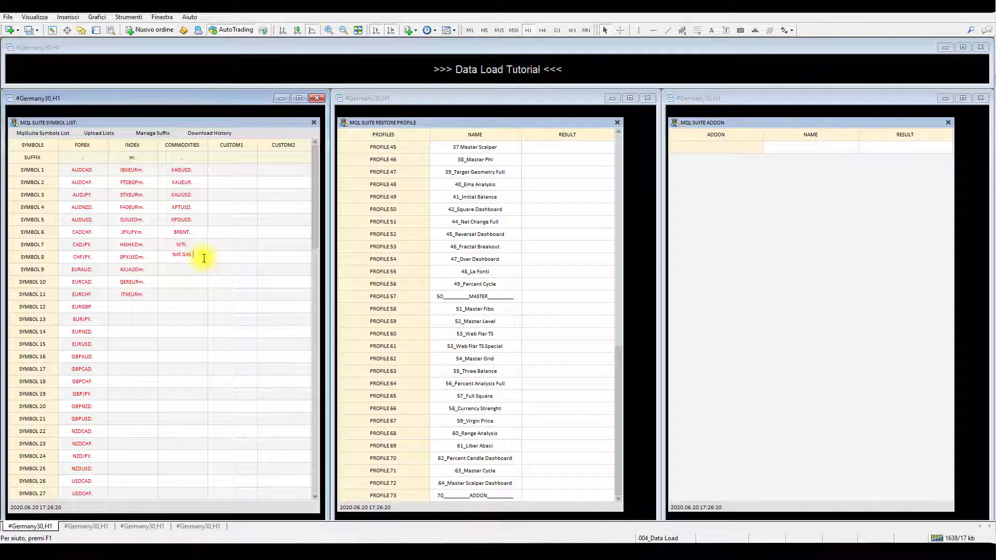
pyautogui.click(203, 257)
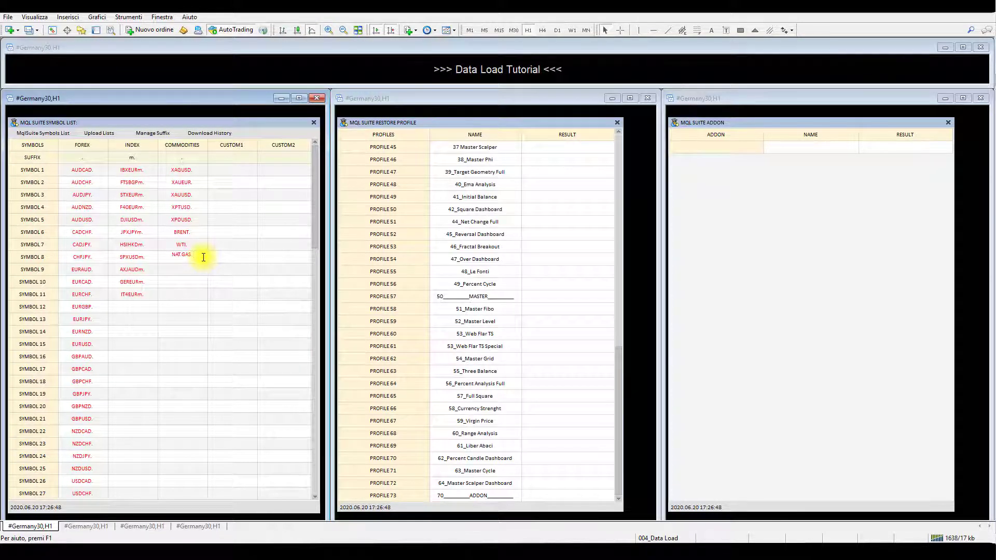
pyautogui.click(53, 30)
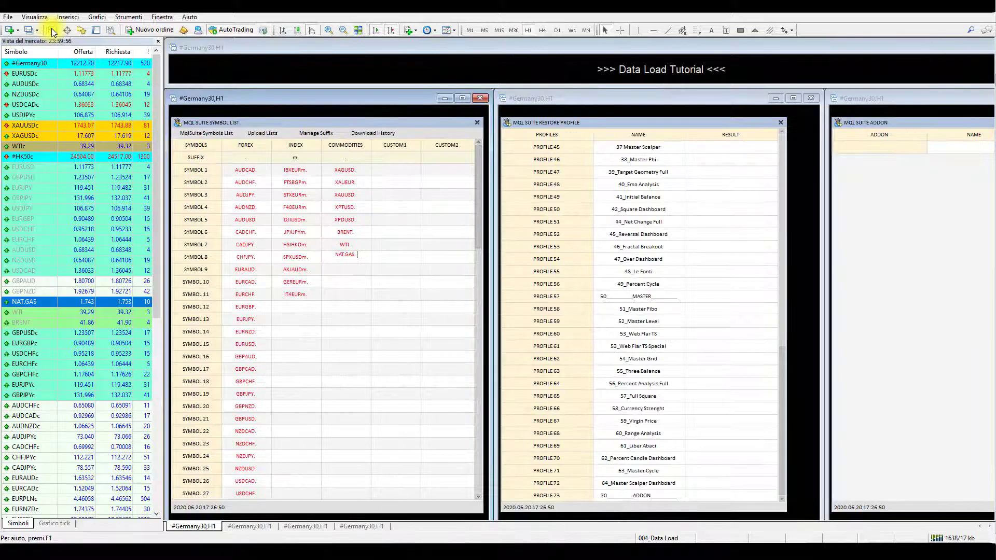
# - Show all of the broker's symbols in the Market Watch and close the Market Watch window
pyautogui.rightClick(57, 158)
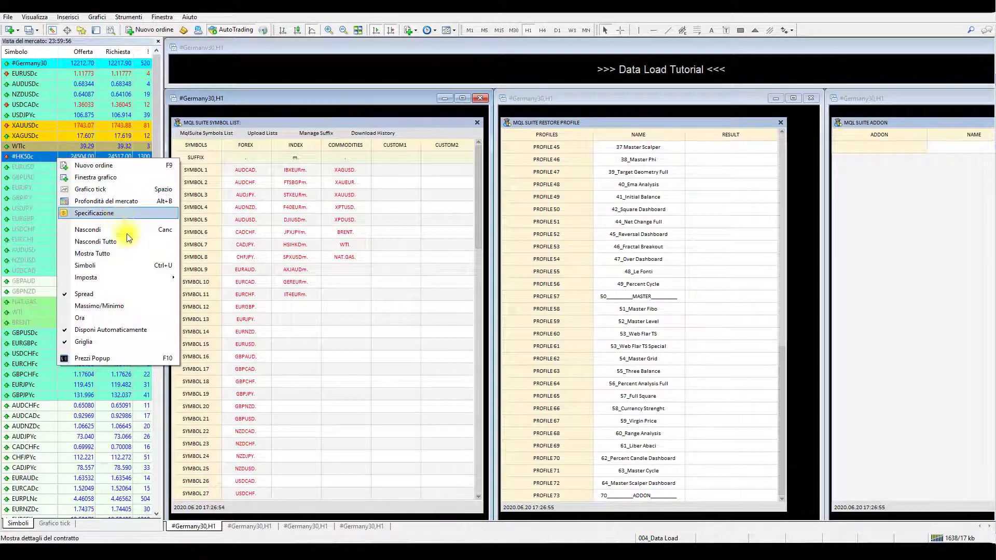
pyautogui.click(129, 254)
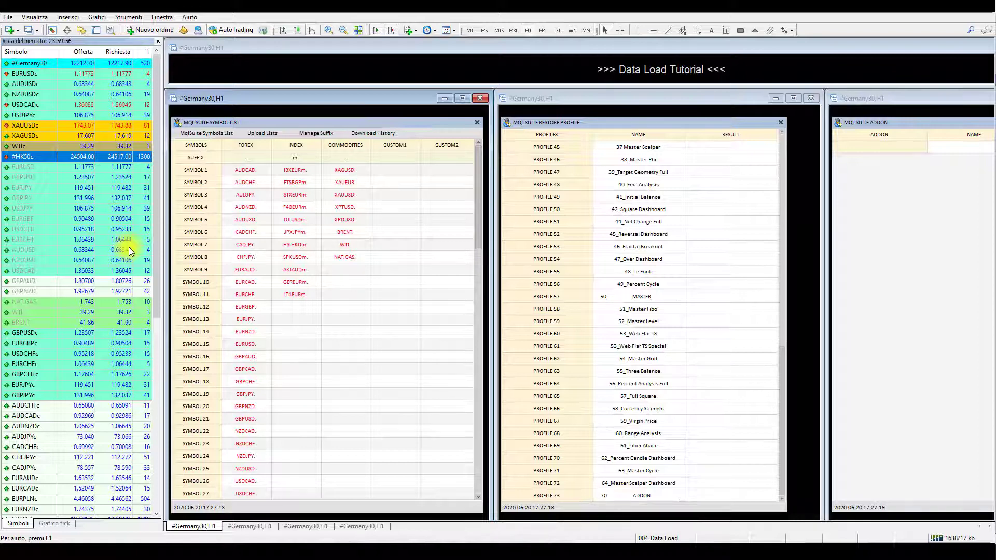
pyautogui.click(157, 42)
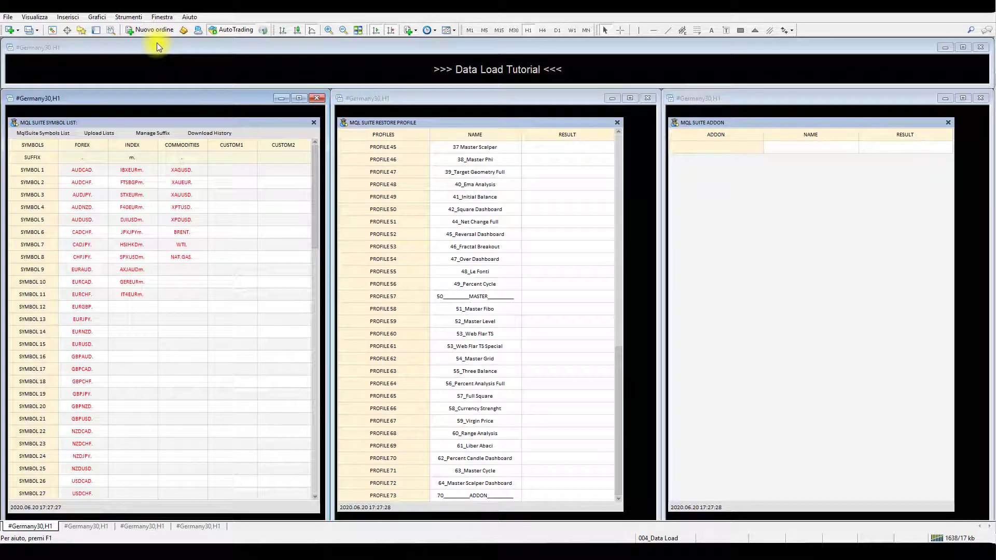
# - Load the Live Server (Suffix c) symbol list and rename the #HongKong50c index symbol as #HK50c
pyautogui.click(108, 134)
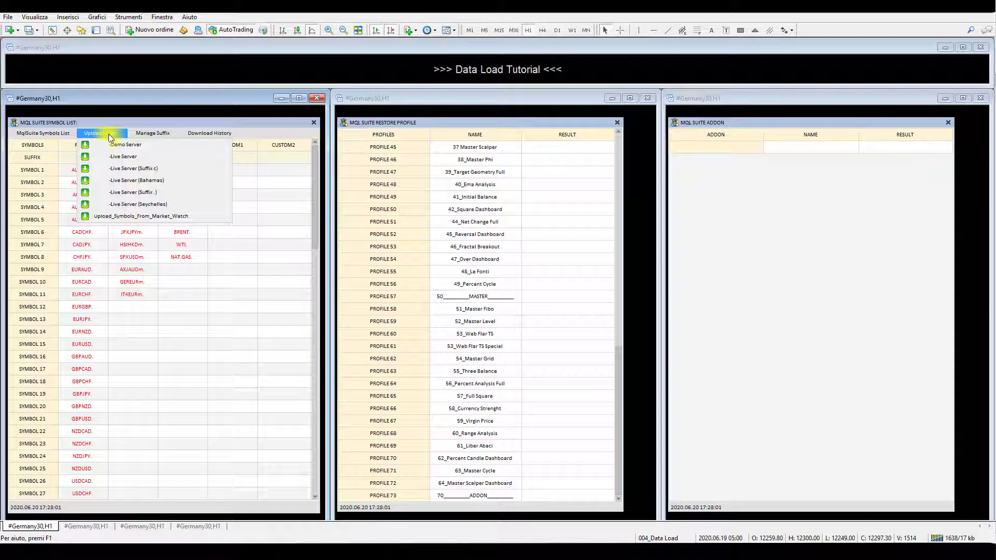
pyautogui.click(151, 167)
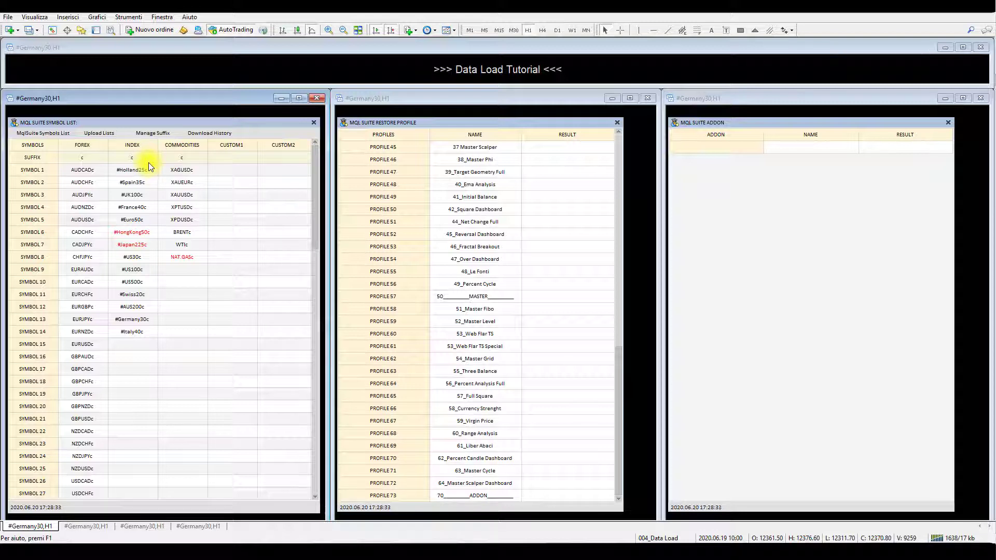
pyautogui.click(130, 233)
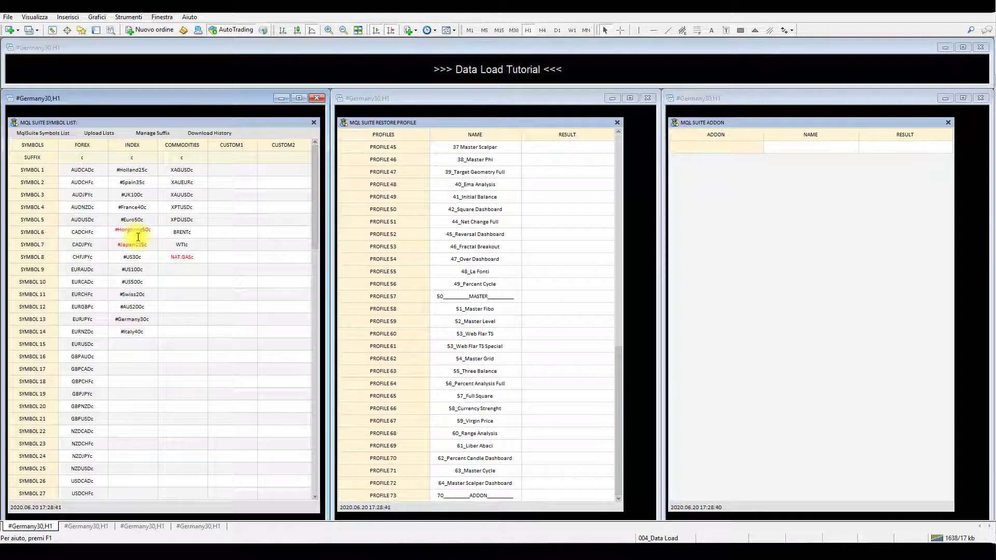
pyautogui.press('BackSpace')
pyautogui.press('BackSpace')
pyautogui.press('Delete')
pyautogui.press('Right')
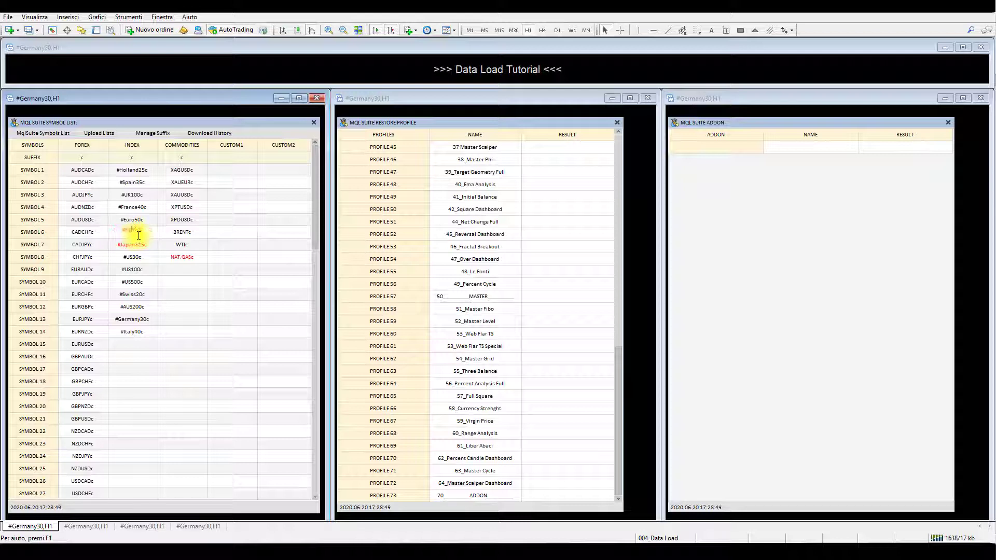
pyautogui.press('Delete')
pyautogui.press('Delete')
pyautogui.press('Delete')
pyautogui.click(145, 234)
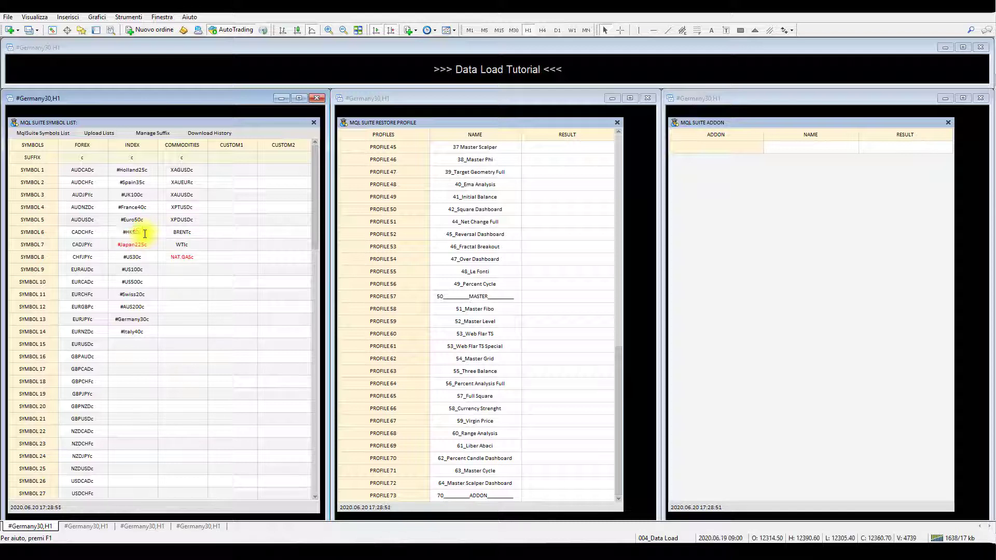
pyautogui.press('Return')
# - Clear the #Japan225c cell in the index column and rename the commodities symbol NAT.GASc as NAT.GAS
pyautogui.click(150, 243)
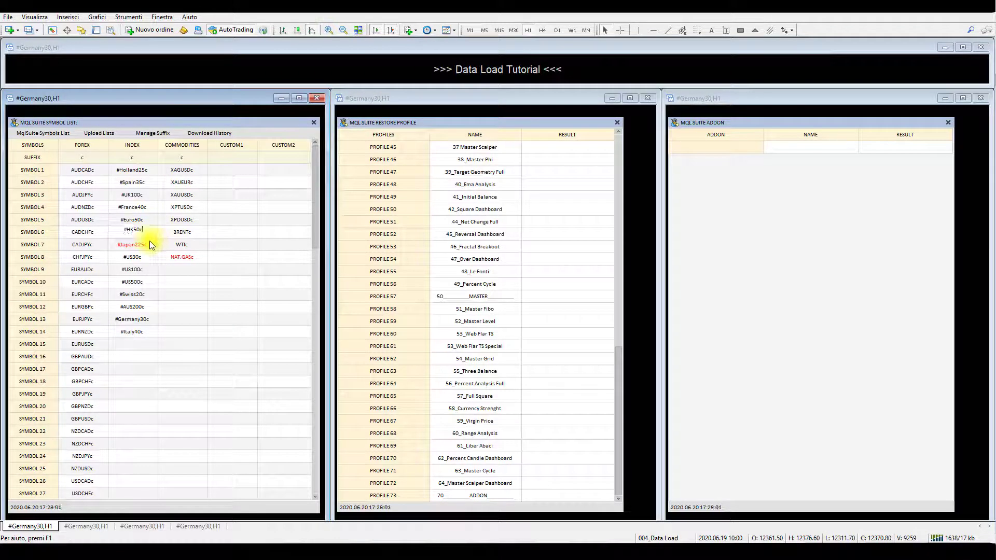
pyautogui.click(135, 243)
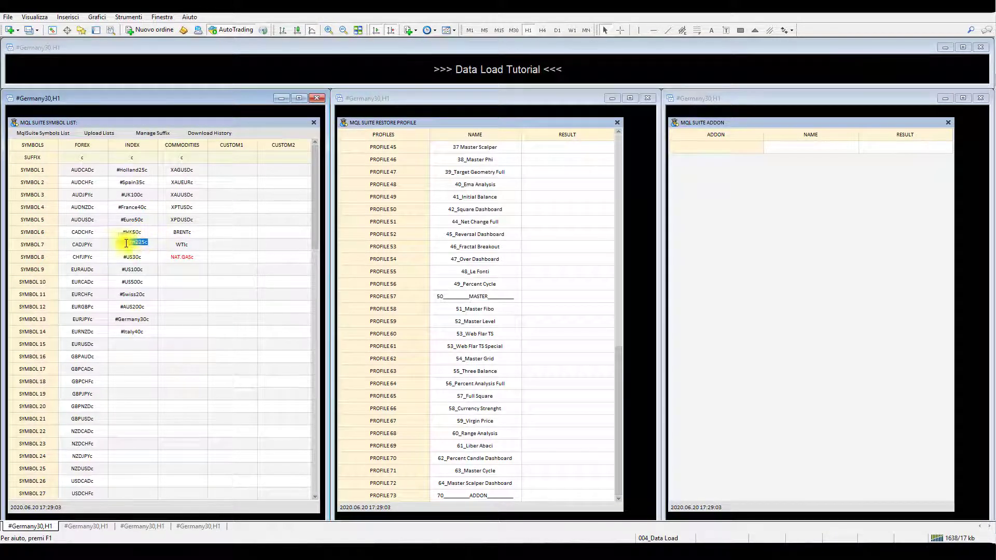
pyautogui.press('Delete')
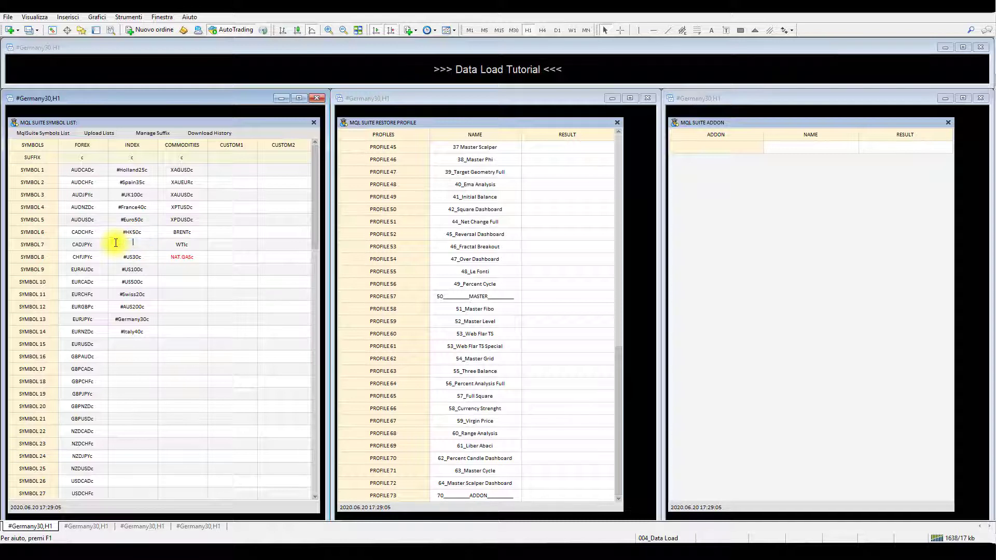
pyautogui.click(197, 257)
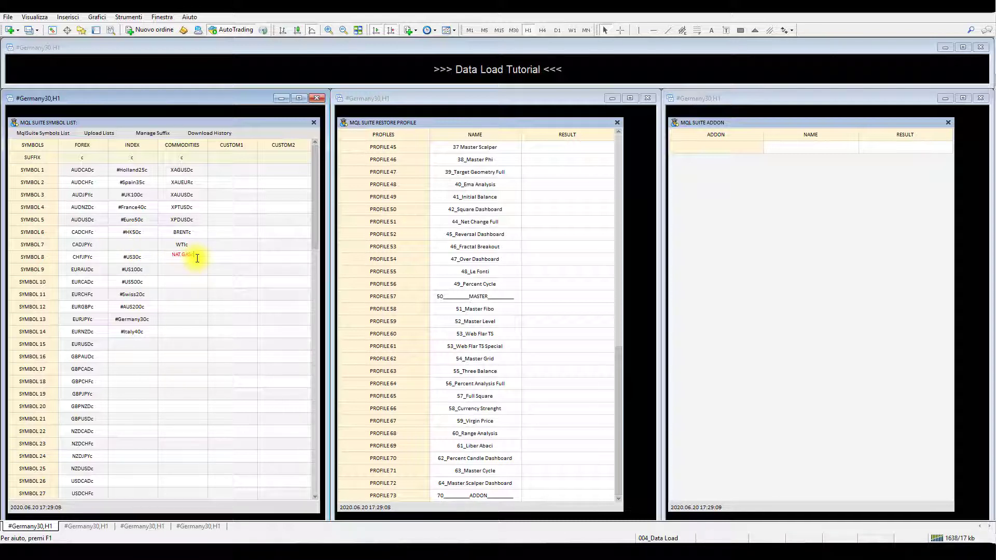
pyautogui.press('Delete')
pyautogui.press('Return')
# - Save the edited symbol list for MqlSuite and acknowledge the alert
pyautogui.scroll(-4, 314, 223)
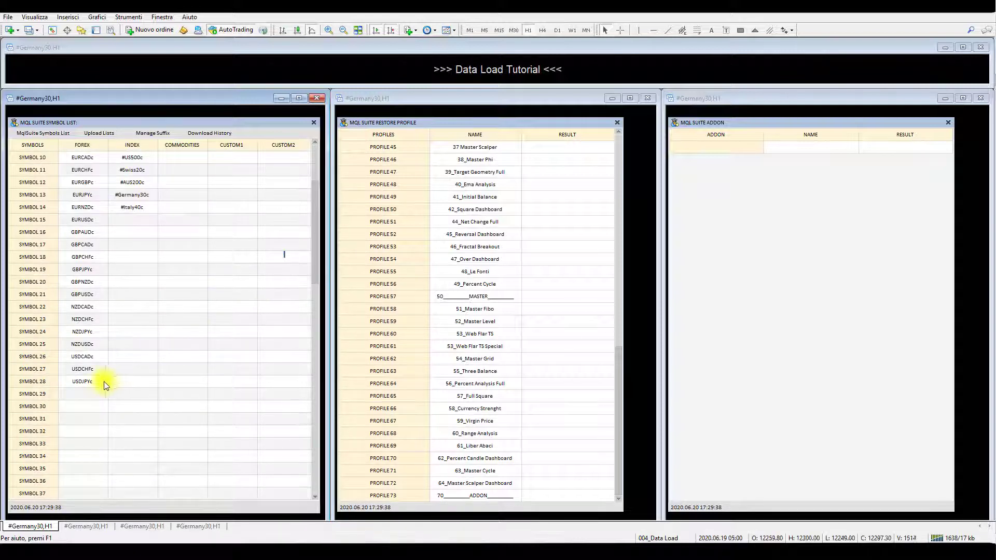
pyautogui.click(98, 394)
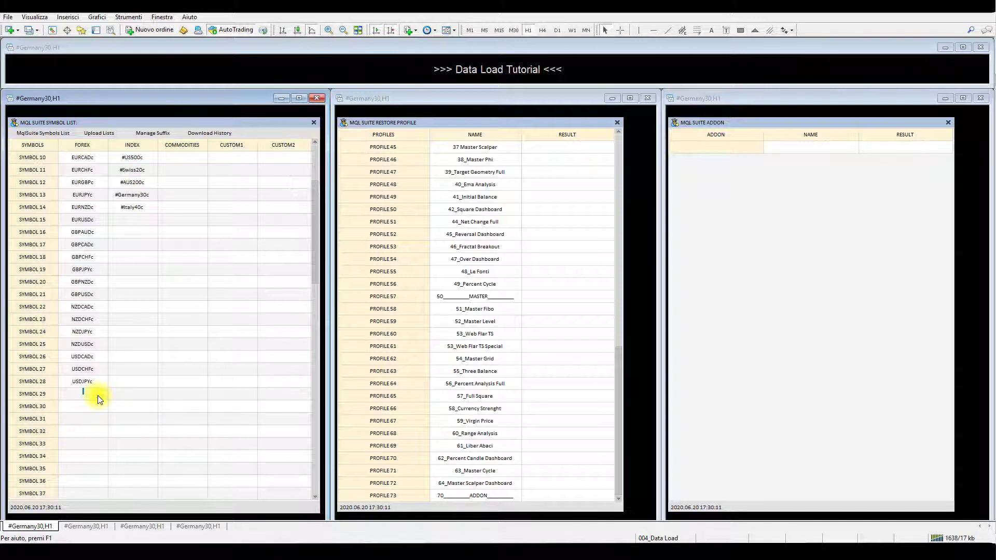
pyautogui.click(42, 136)
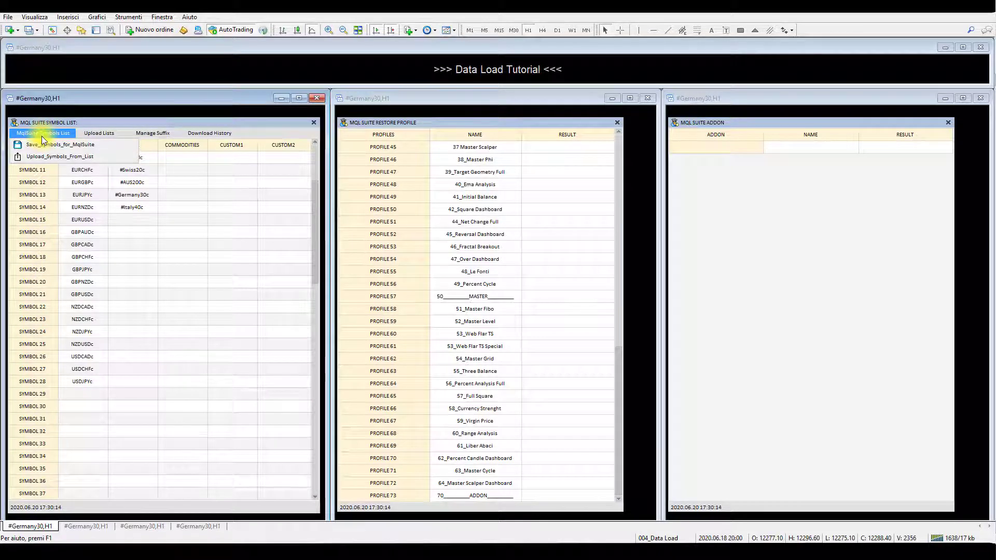
pyautogui.click(107, 145)
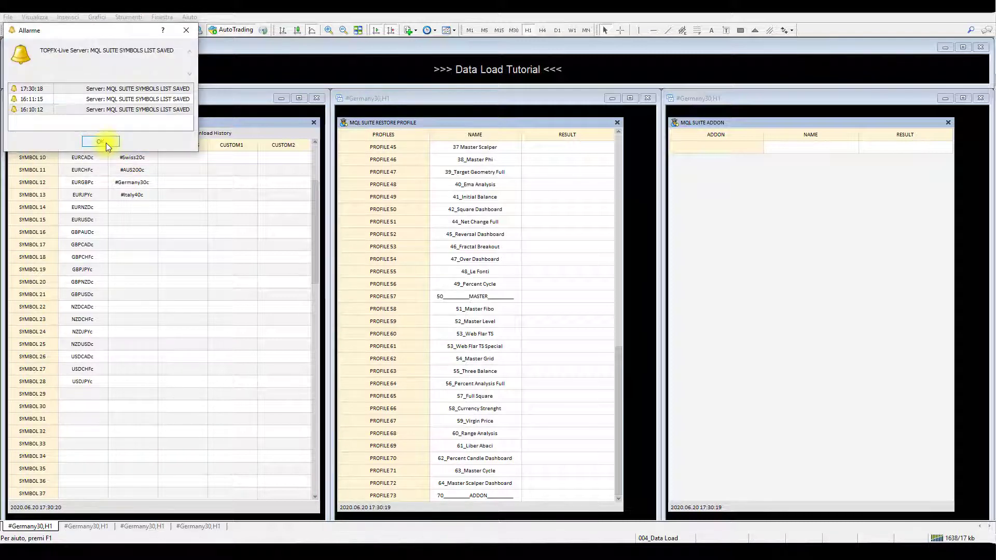
pyautogui.click(106, 142)
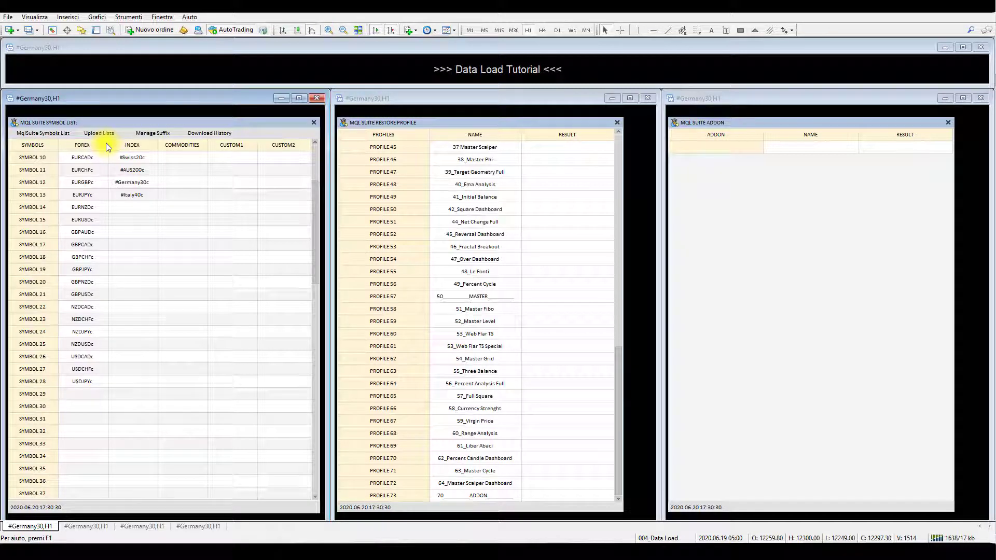
# - Download the price history from the broker for all listed symbols and check the start of the list
pyautogui.click(213, 131)
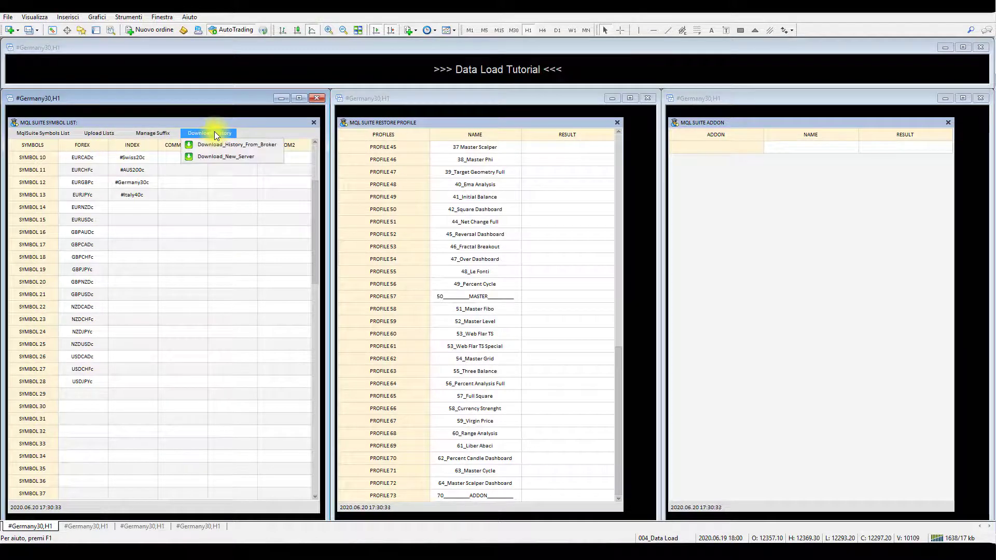
pyautogui.click(260, 148)
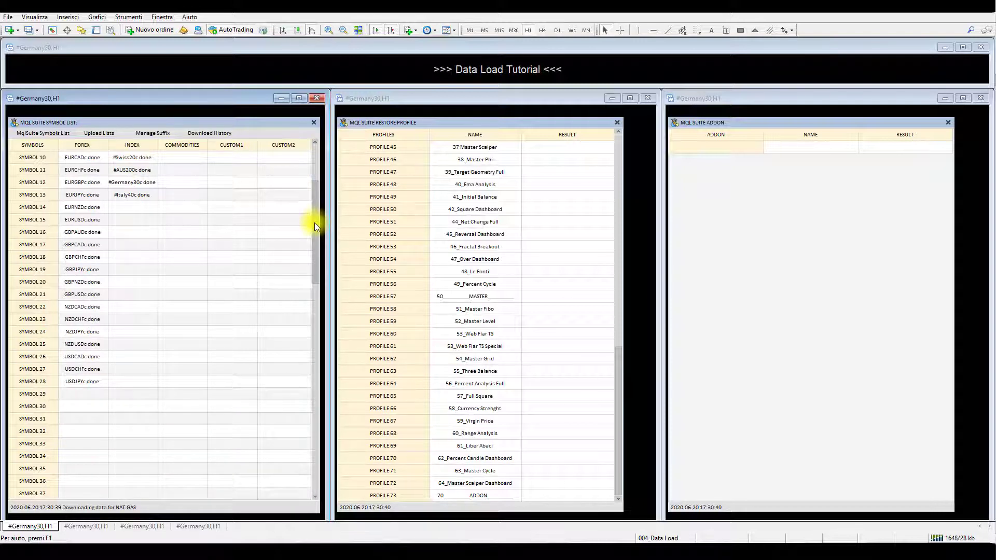
pyautogui.moveTo(314, 222); pyautogui.dragTo(316, 179)
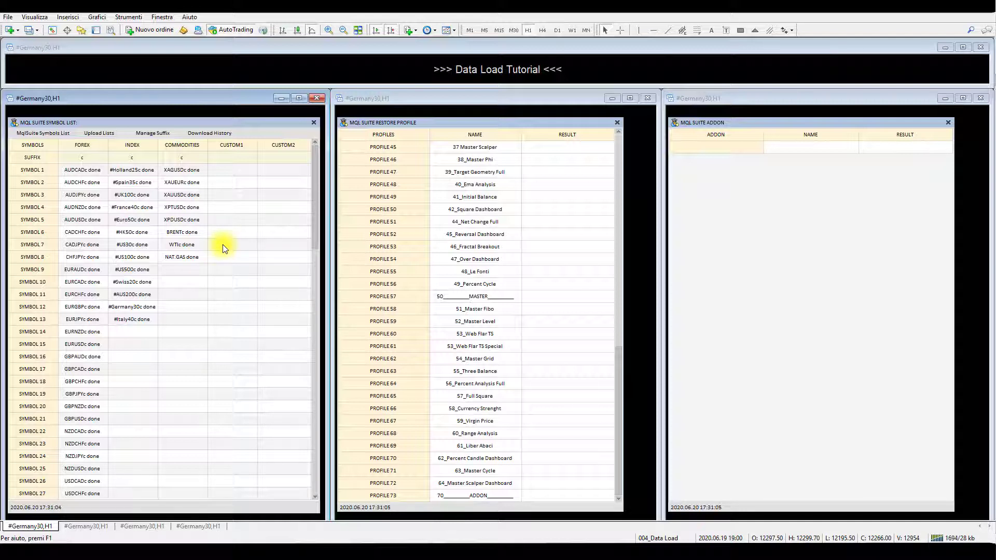
# - Save the symbol list for MqlSuite again following the history download
pyautogui.click(42, 134)
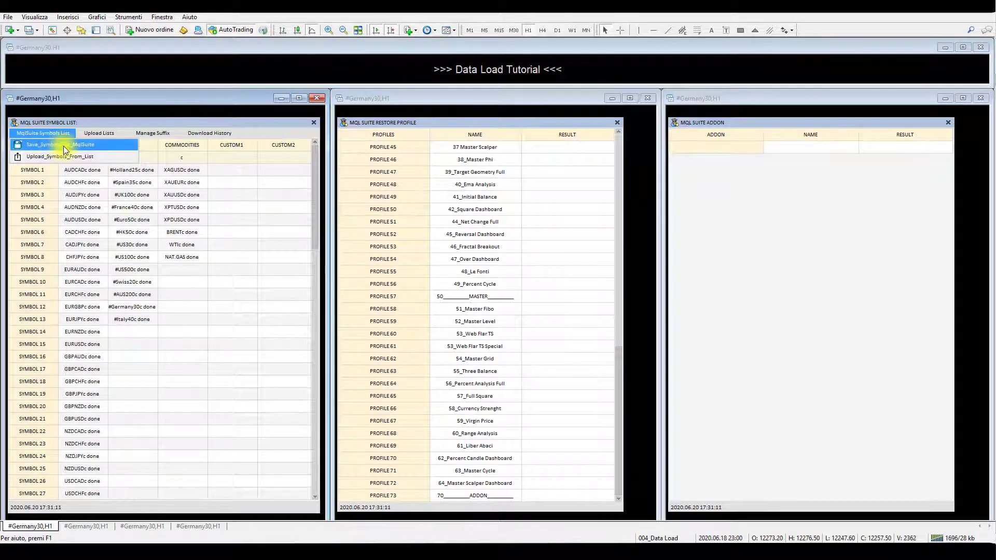
pyautogui.click(63, 146)
pyautogui.click(98, 143)
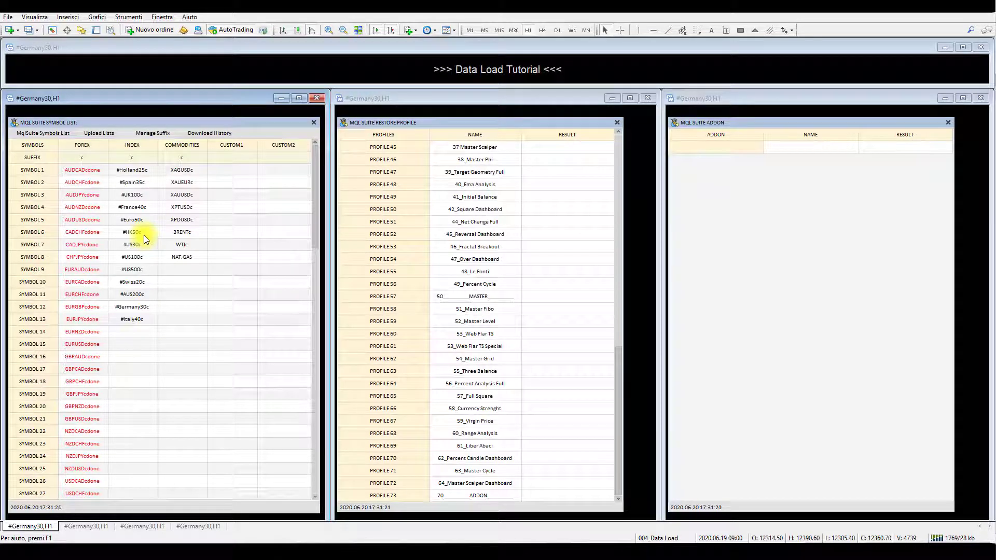
# - Set the forex suffix to done and delete that suffix from all forex symbols
pyautogui.click(152, 130)
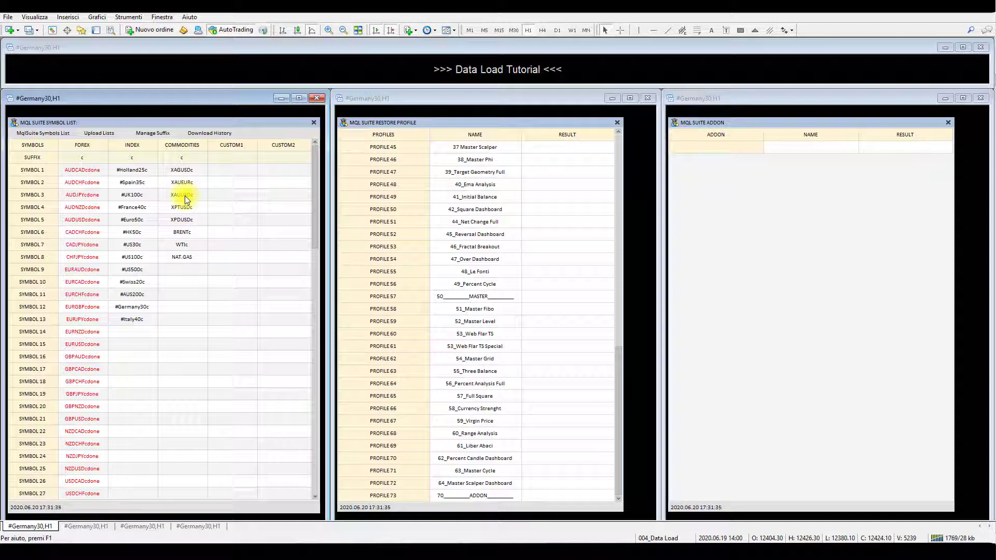
pyautogui.click(91, 160)
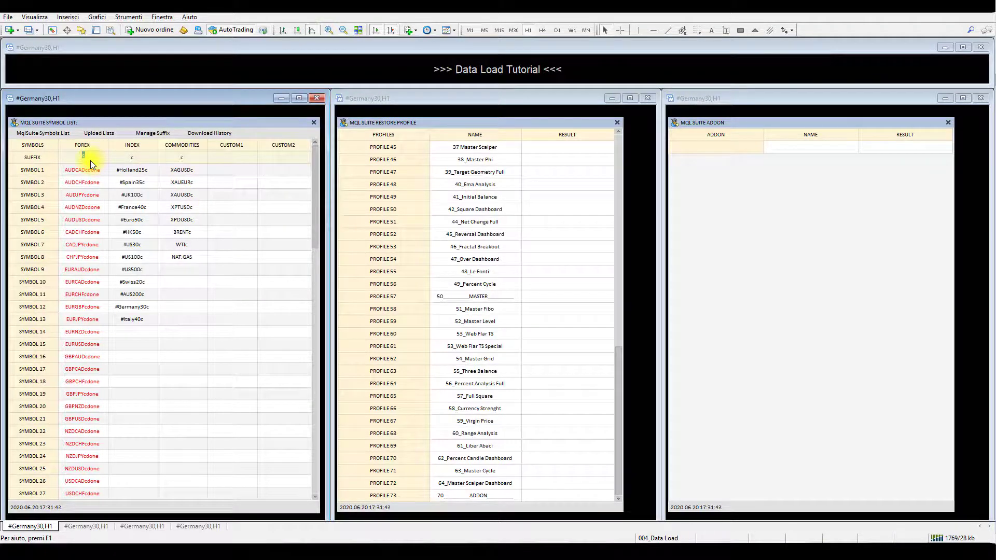
pyautogui.write('dd')
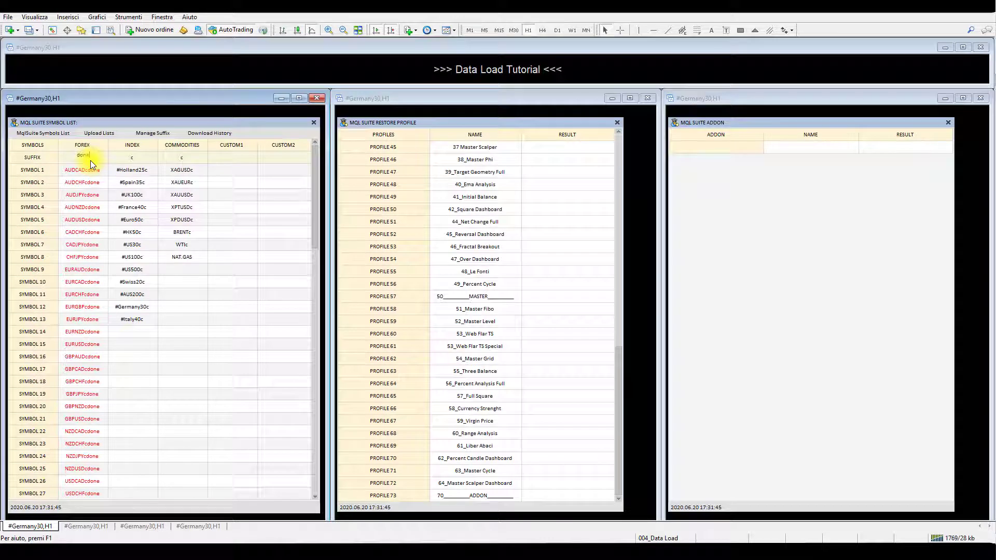
pyautogui.press('Return')
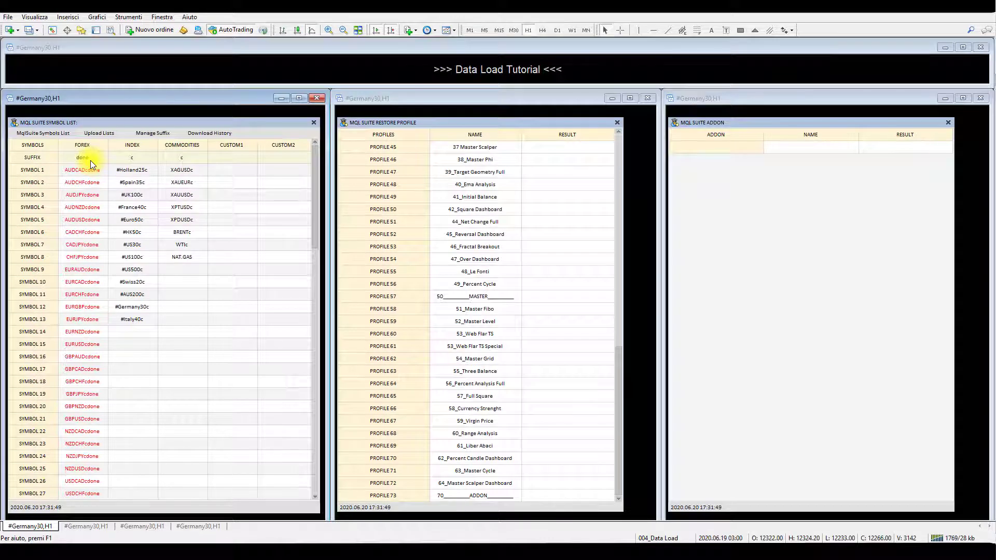
pyautogui.click(161, 133)
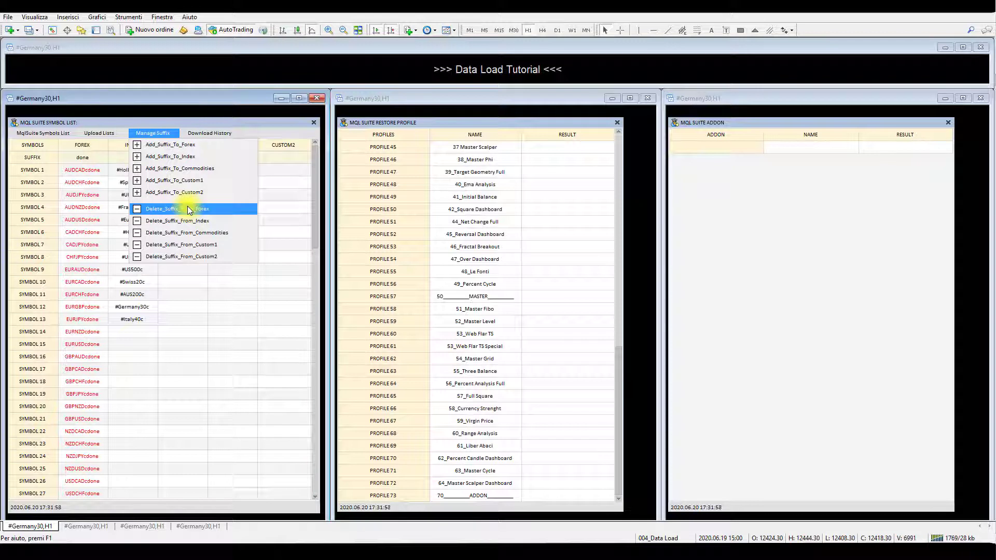
pyautogui.click(226, 209)
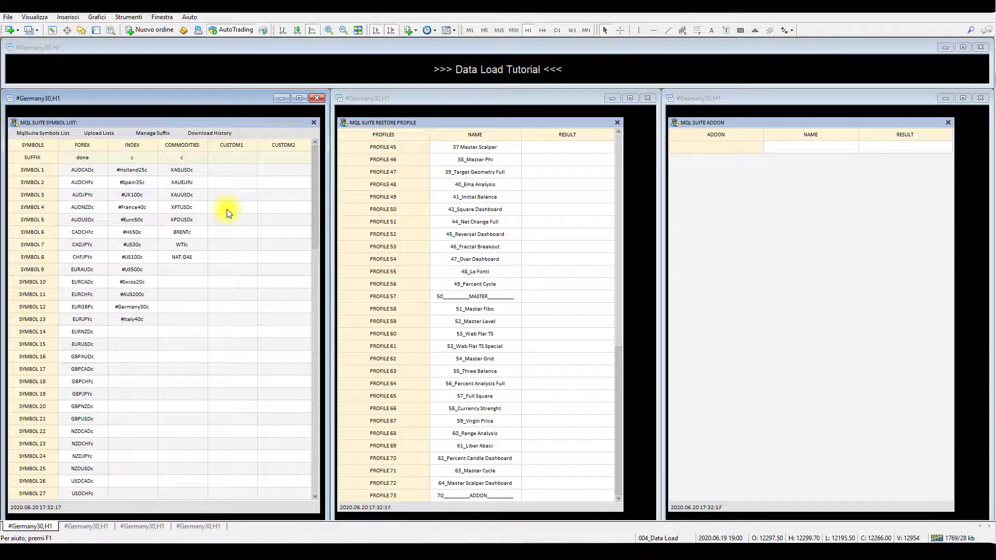
# - Save the symbol list with the corrected forex names for MqlSuite
pyautogui.click(55, 133)
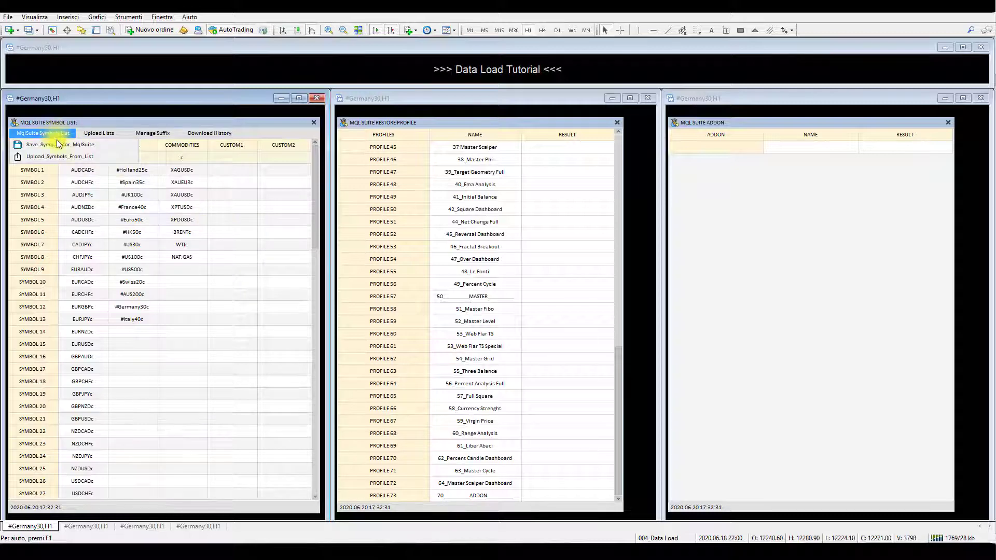
pyautogui.click(91, 144)
pyautogui.click(101, 142)
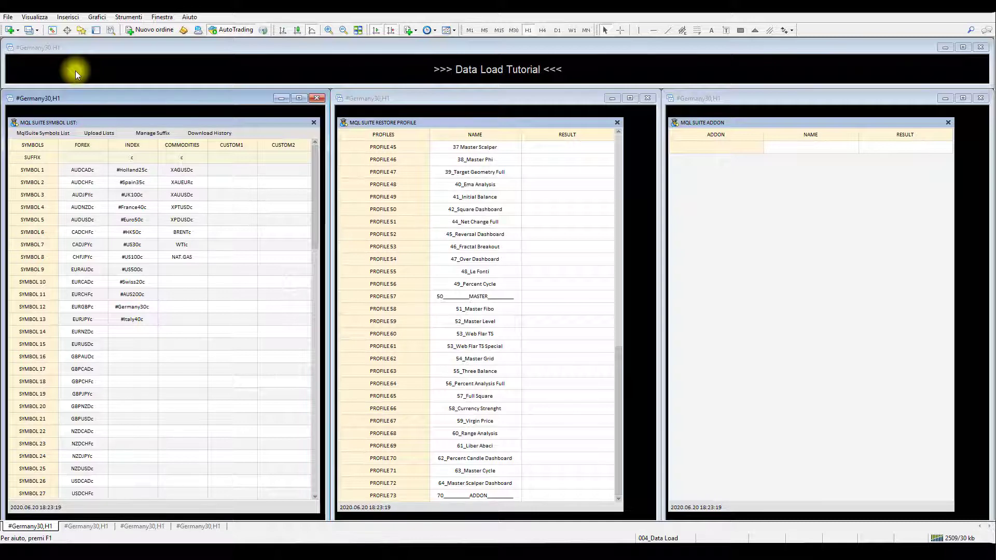
# - Show the Market Watch and open the window for managing the broker's symbols
pyautogui.click(55, 33)
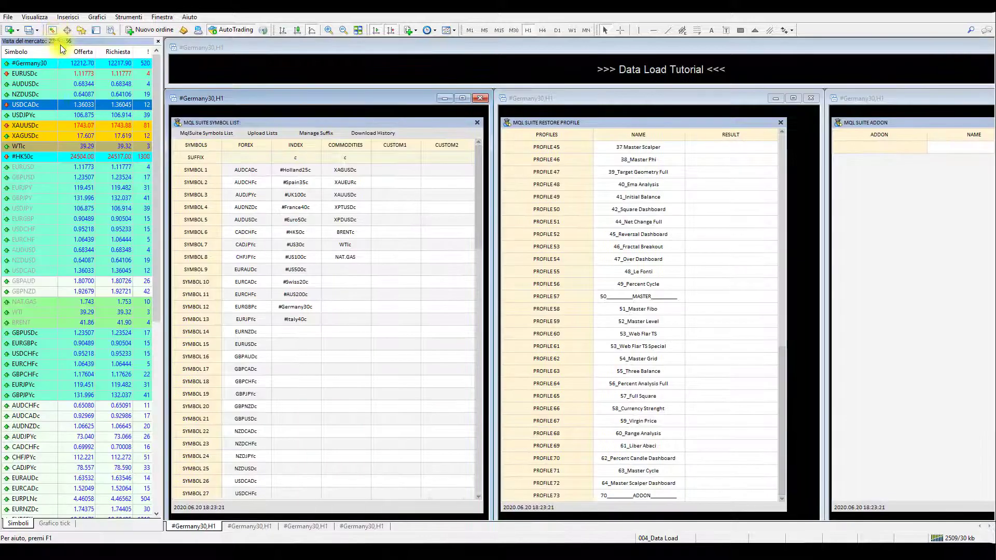
pyautogui.click(45, 92)
pyautogui.rightClick(45, 91)
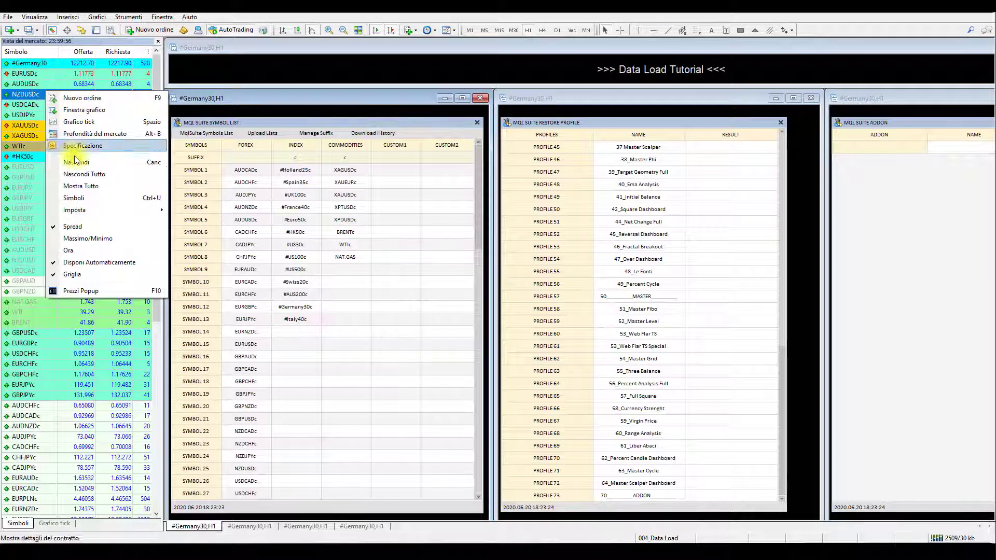
pyautogui.click(121, 198)
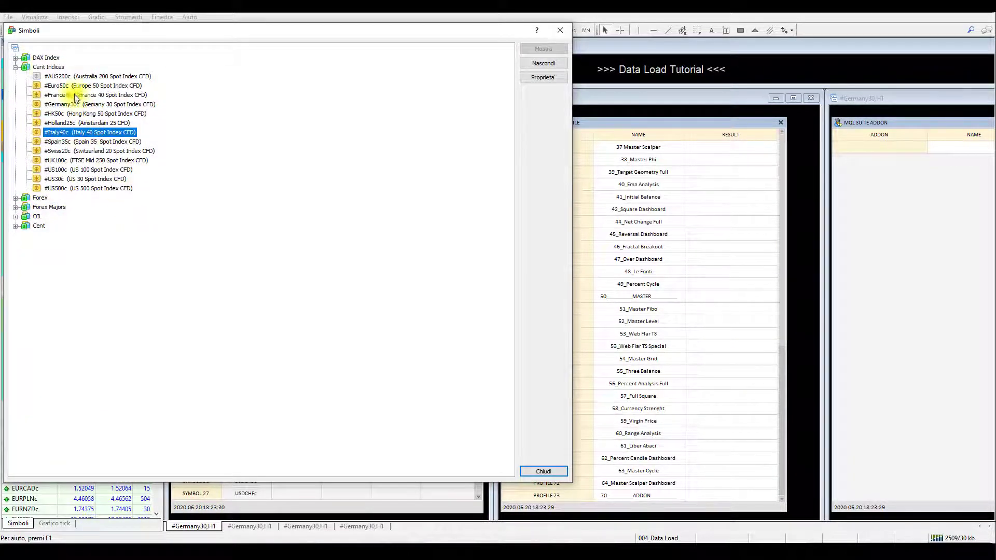
# - Hide the #Italy40c symbol in the Cent Indices group and show it again
pyautogui.click(49, 67)
pyautogui.click(48, 208)
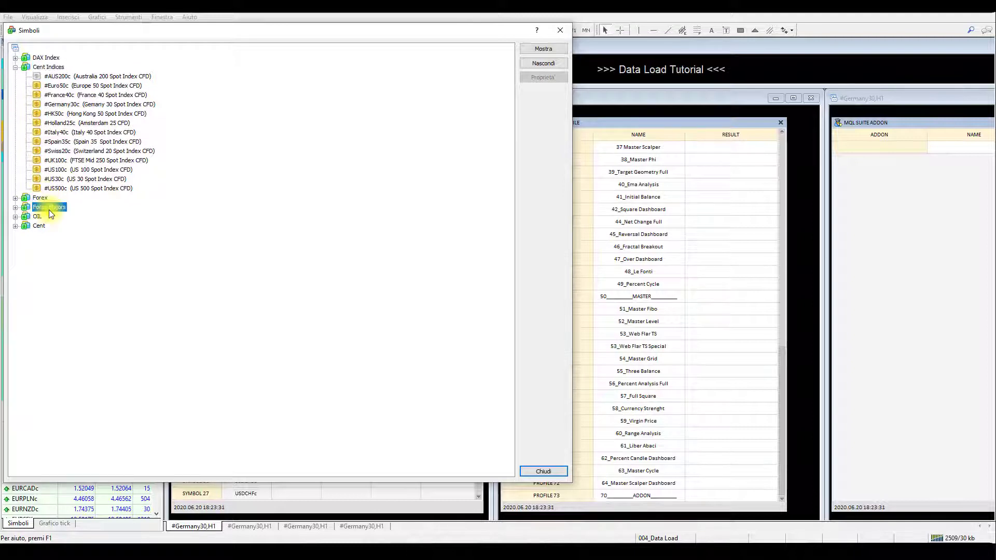
pyautogui.click(67, 132)
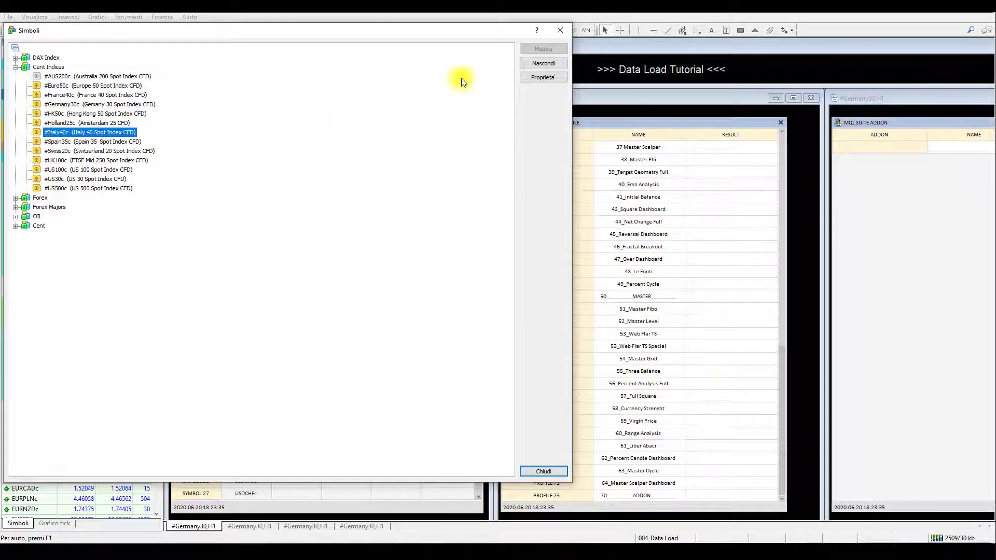
pyautogui.click(534, 63)
pyautogui.click(57, 132)
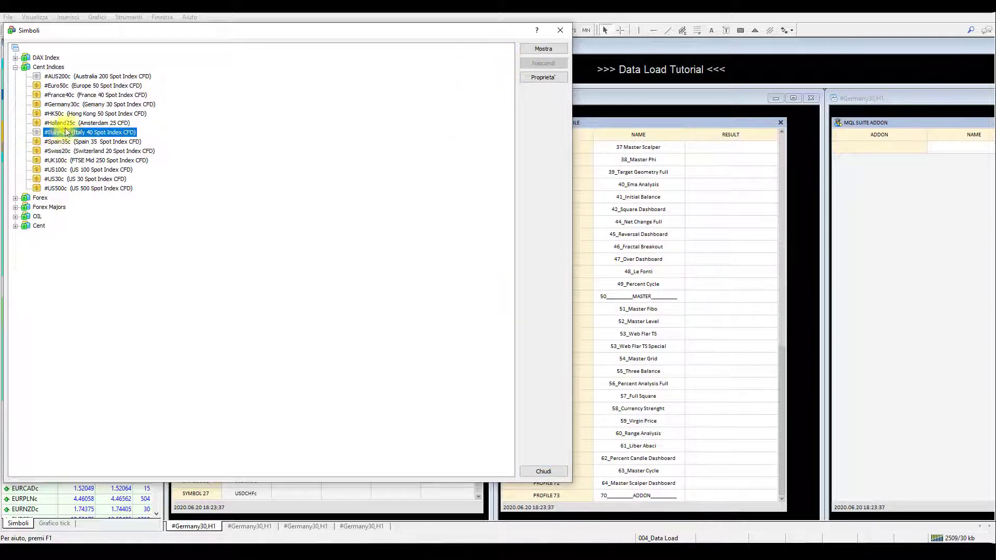
pyautogui.click(533, 50)
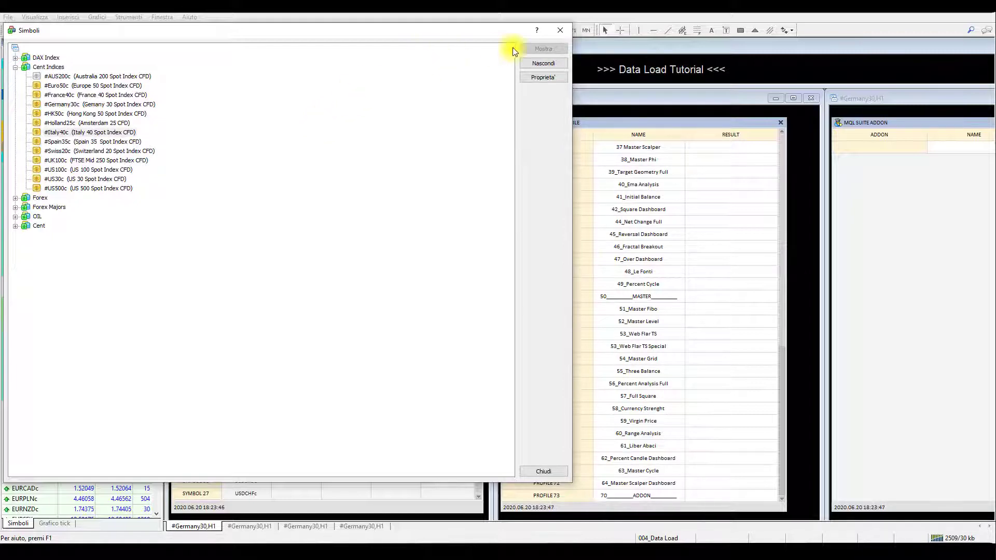
# - Close the symbols window and the Market Watch, and load the MqlSuite symbol list from the Market Watch symbols
pyautogui.click(561, 30)
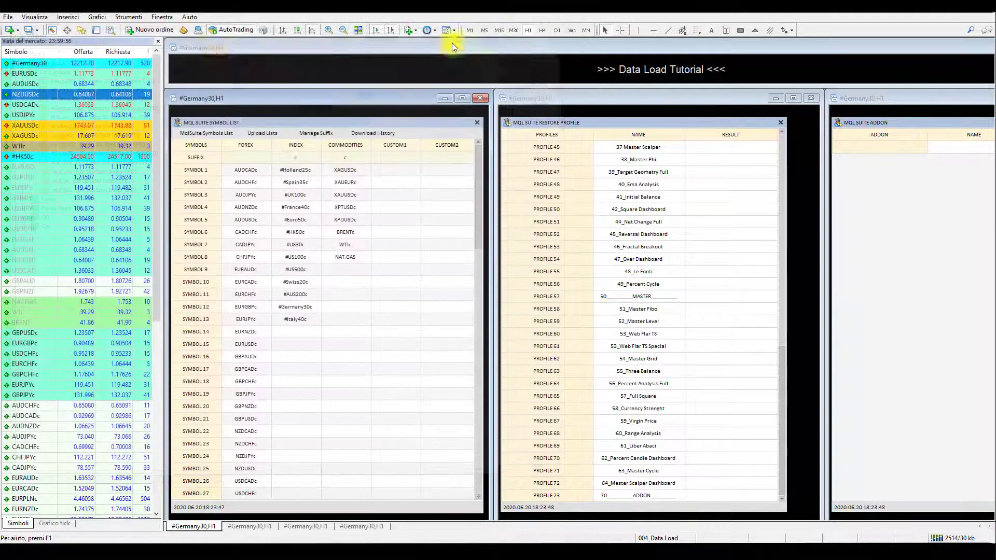
pyautogui.click(158, 41)
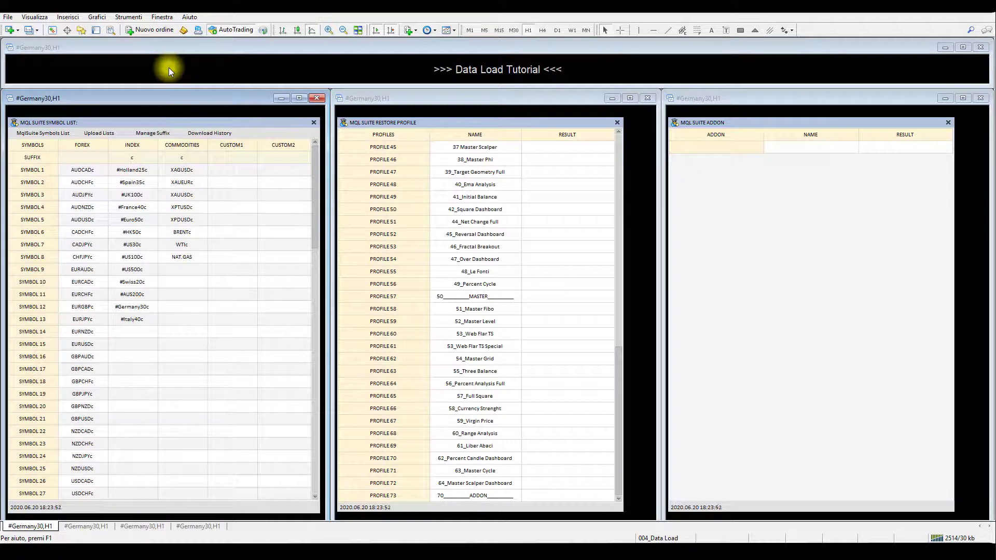
pyautogui.click(102, 133)
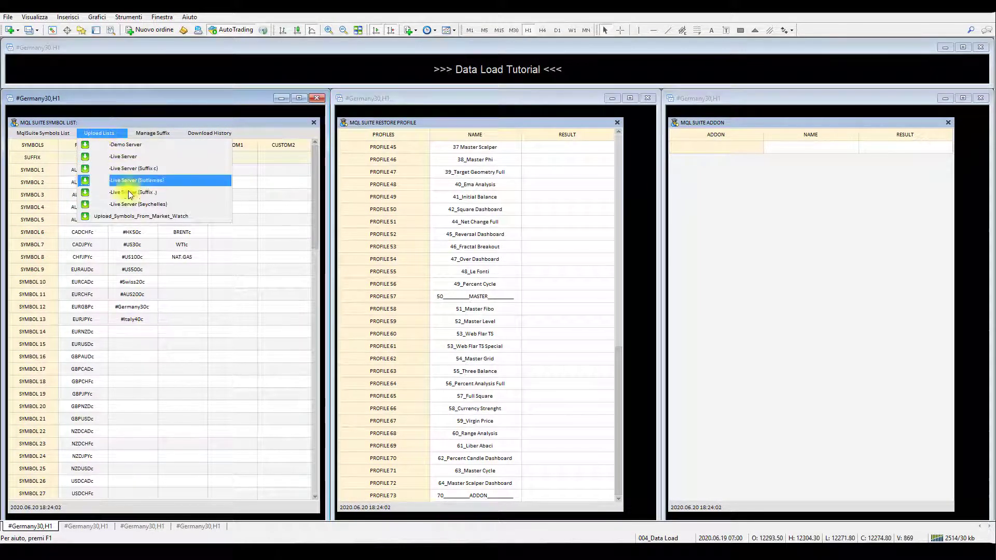
pyautogui.click(154, 216)
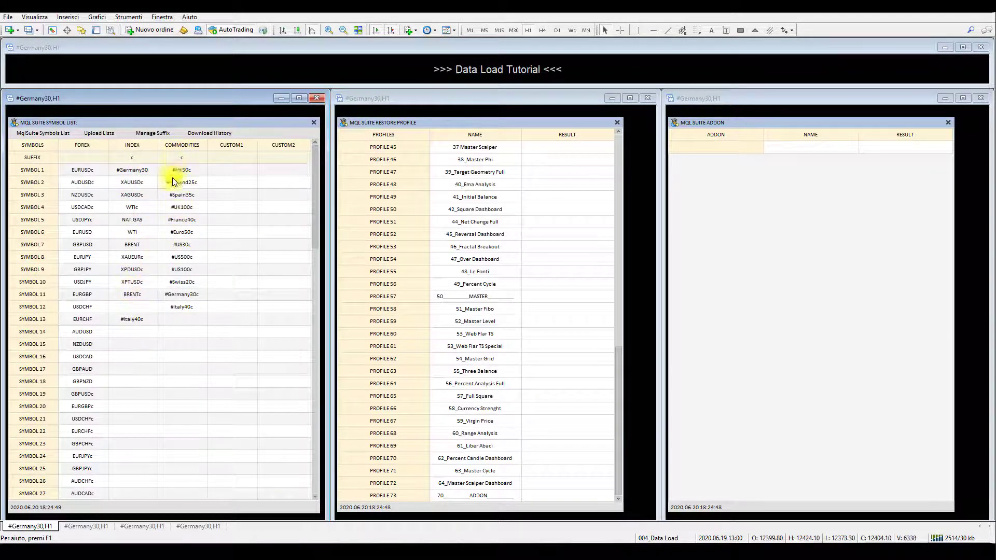
# - Move #US500c from the Commodities column to the SYMBOL 14 row of the Index column, and cut #US100c for the row below
pyautogui.click(185, 259)
pyautogui.hotkey('ctrl', 'c')
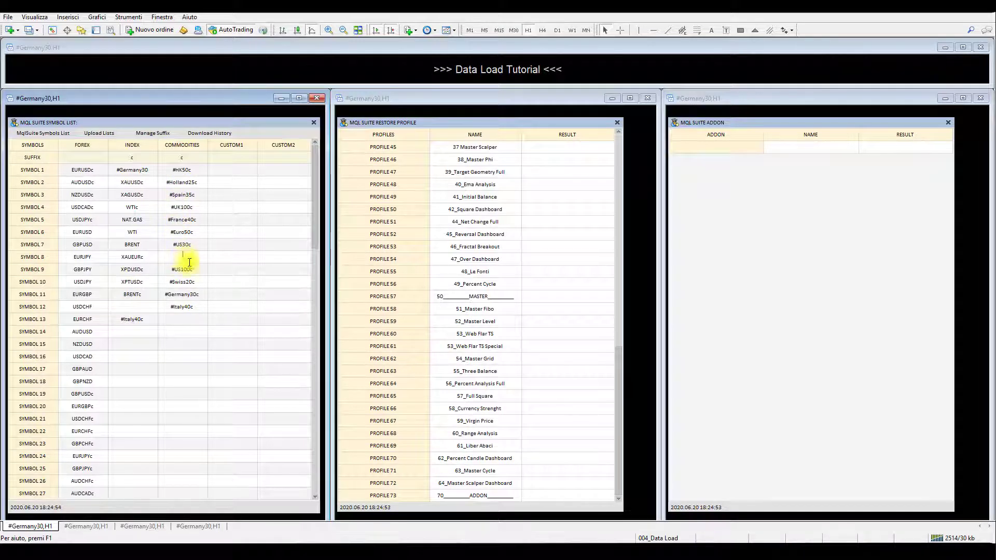
pyautogui.press('Delete')
pyautogui.click(123, 333)
pyautogui.hotkey('ctrl', 'v')
pyautogui.click(184, 269)
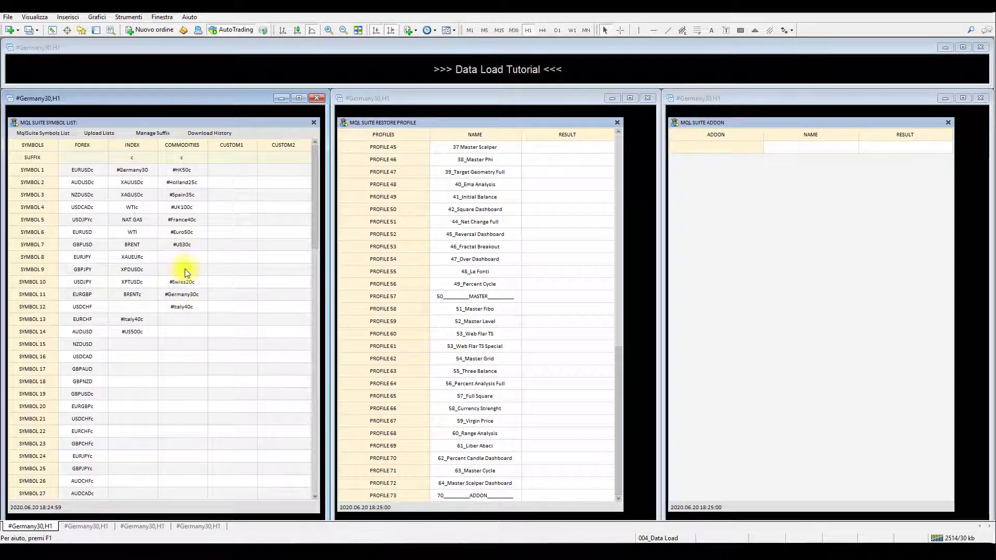
pyautogui.hotkey('ctrl', 'x')
pyautogui.click(125, 344)
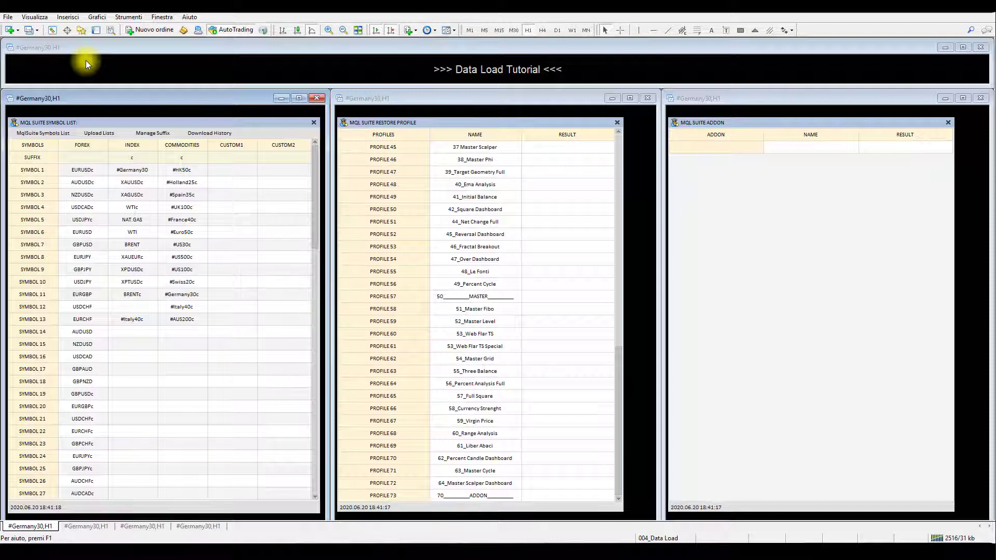
# - Reload the saved MqlSuite symbol list in place of the symbols taken from the Market Watch
pyautogui.click(51, 130)
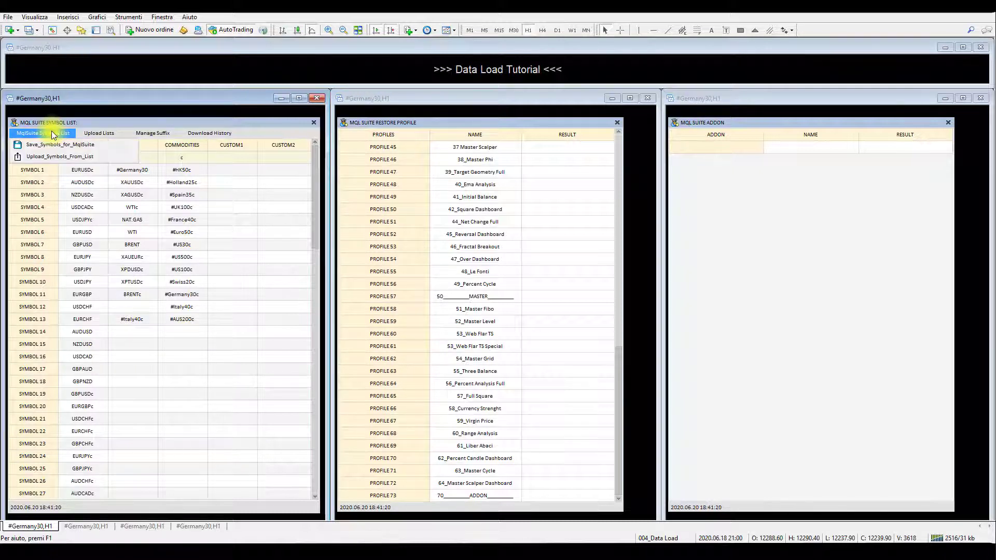
pyautogui.click(103, 156)
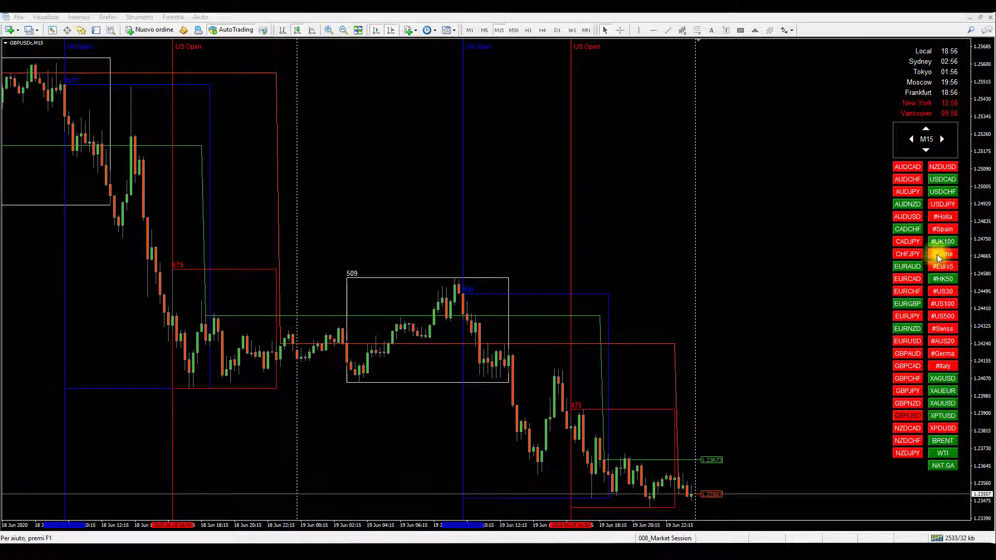
# - Open the input settings of the Navigator indicator on the GBPUSDc M15 chart
pyautogui.rightClick(814, 182)
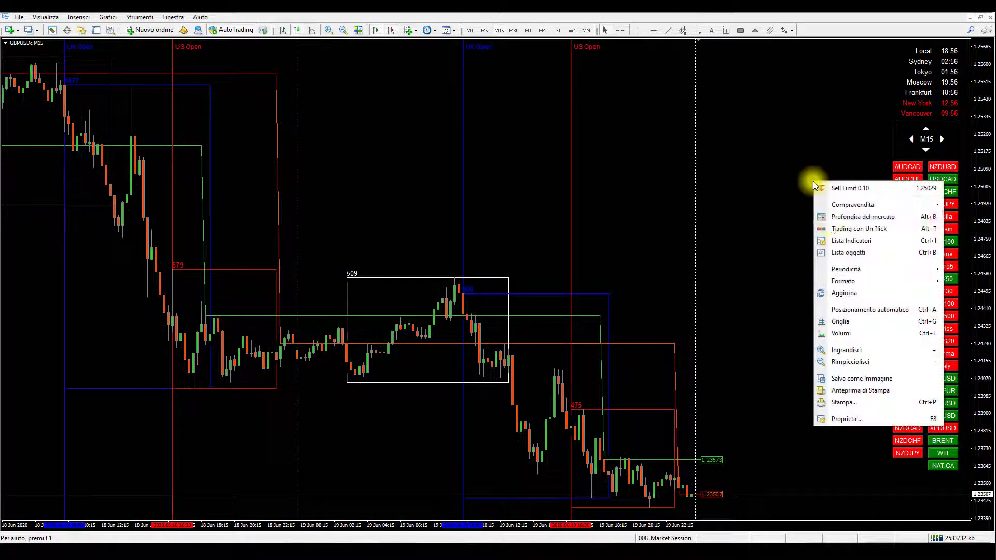
pyautogui.click(838, 240)
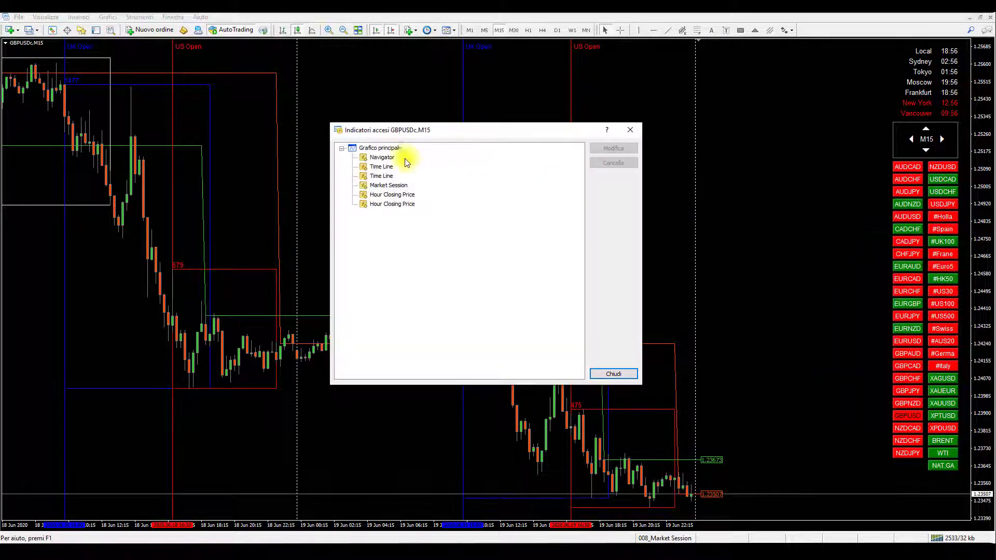
pyautogui.doubleClick(372, 158)
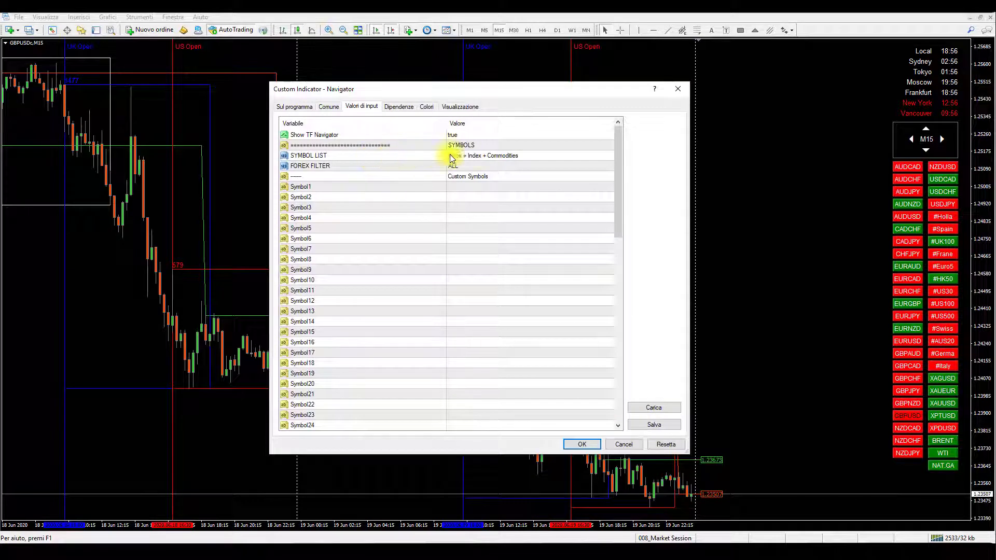
# - Review the Navigator's SYMBOL LIST options without changing the choice, and open the Symbol1 custom symbol value for editing
pyautogui.click(478, 156)
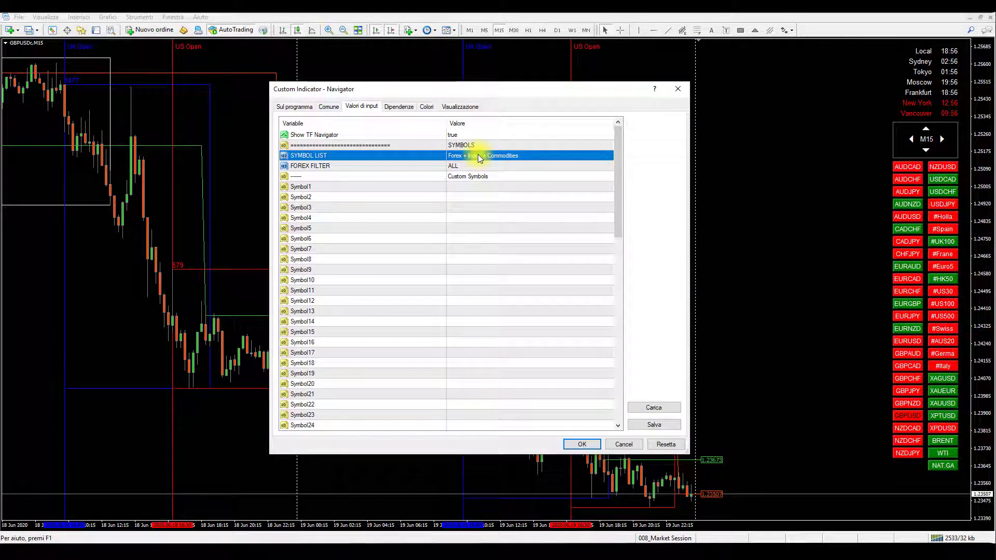
pyautogui.click(553, 155)
pyautogui.click(553, 155)
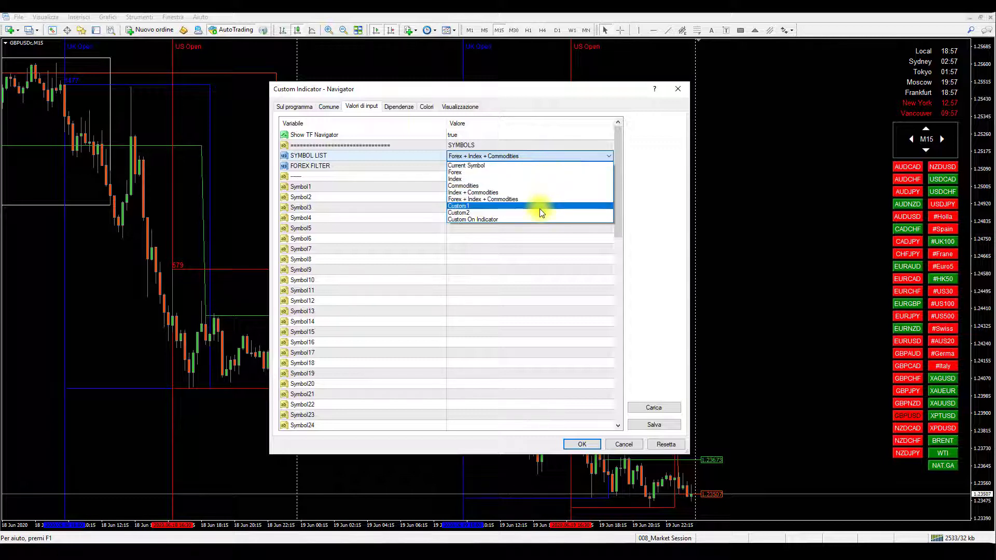
pyautogui.click(518, 256)
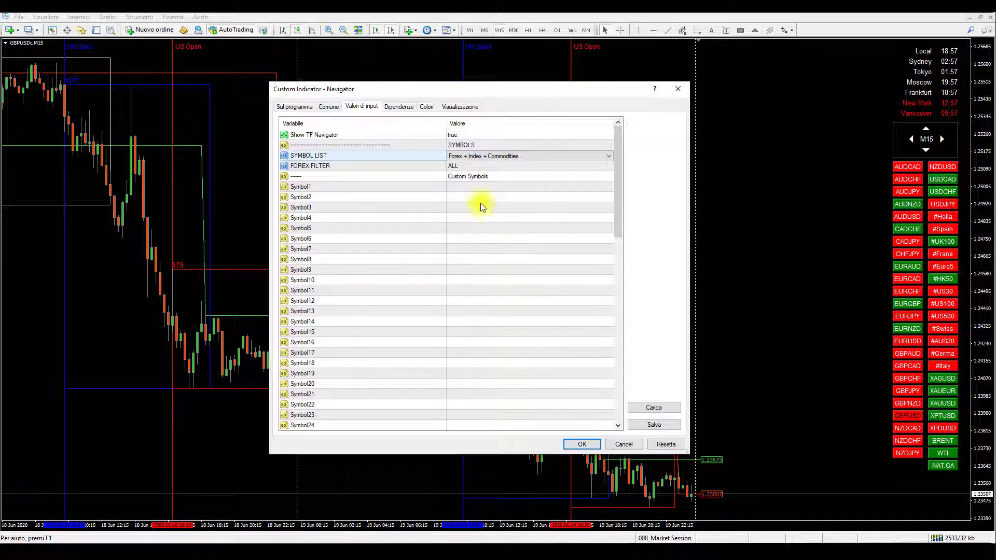
pyautogui.doubleClick(473, 187)
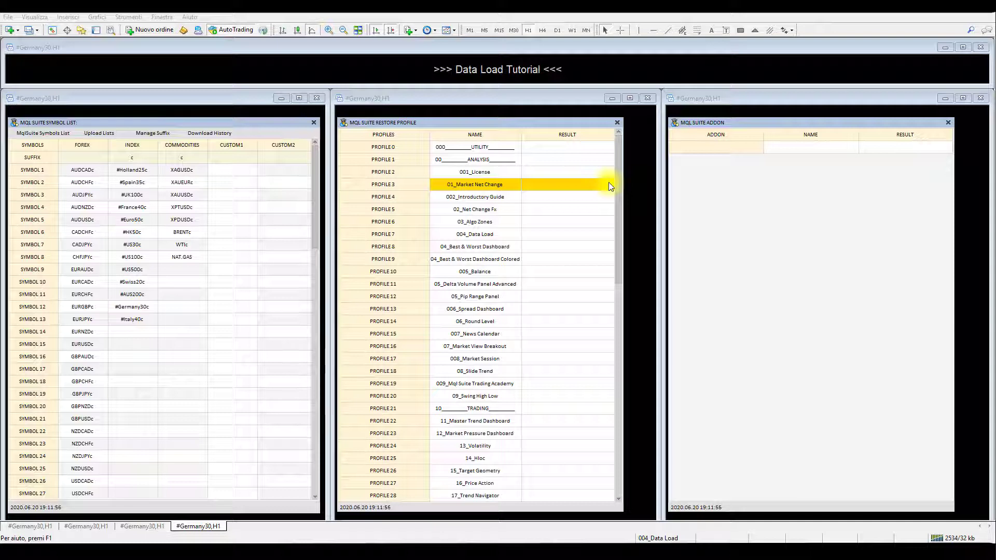
# - Restore the 03_Algo Zones profile from the MqlSuite profile list
pyautogui.click(539, 222)
pyautogui.click(514, 306)
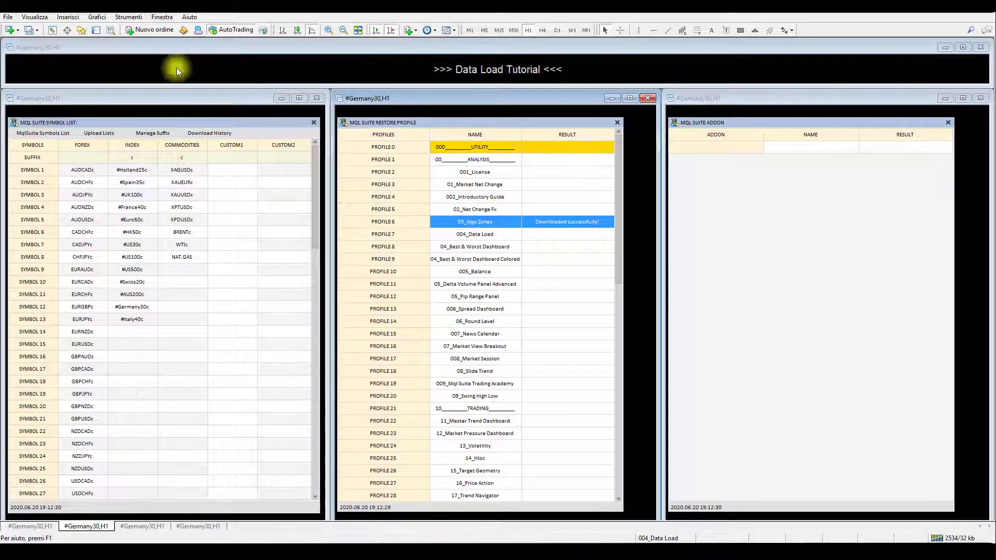
# - Locate the Restore Profiles expert under MqlSuite Utilities in the Mql Suite expert advisors, then close the Navigator
pyautogui.click(83, 32)
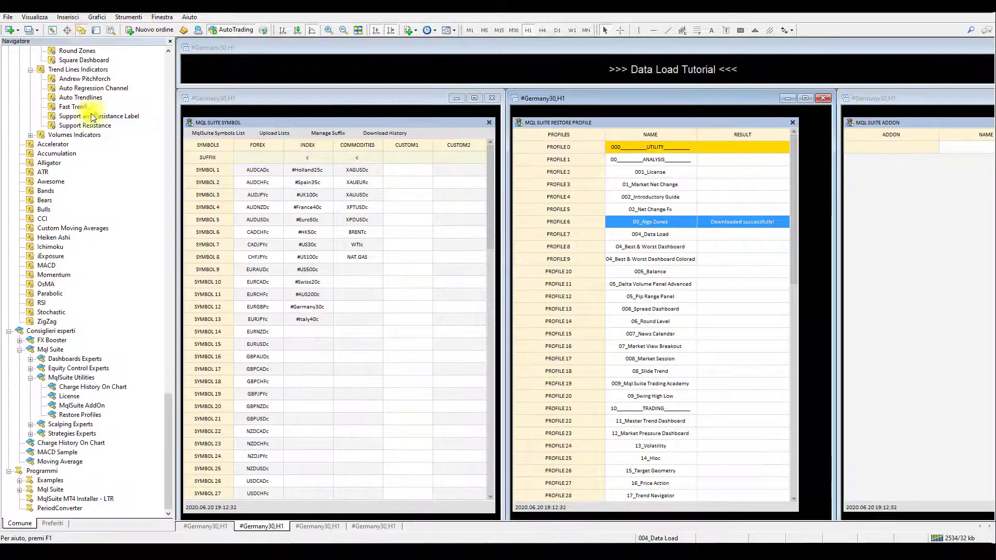
pyautogui.click(66, 329)
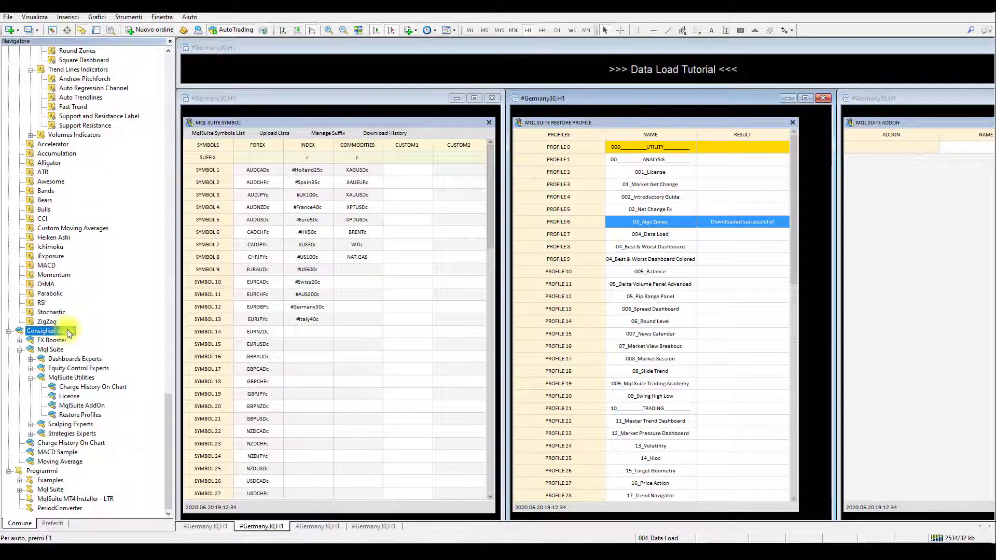
pyautogui.click(54, 350)
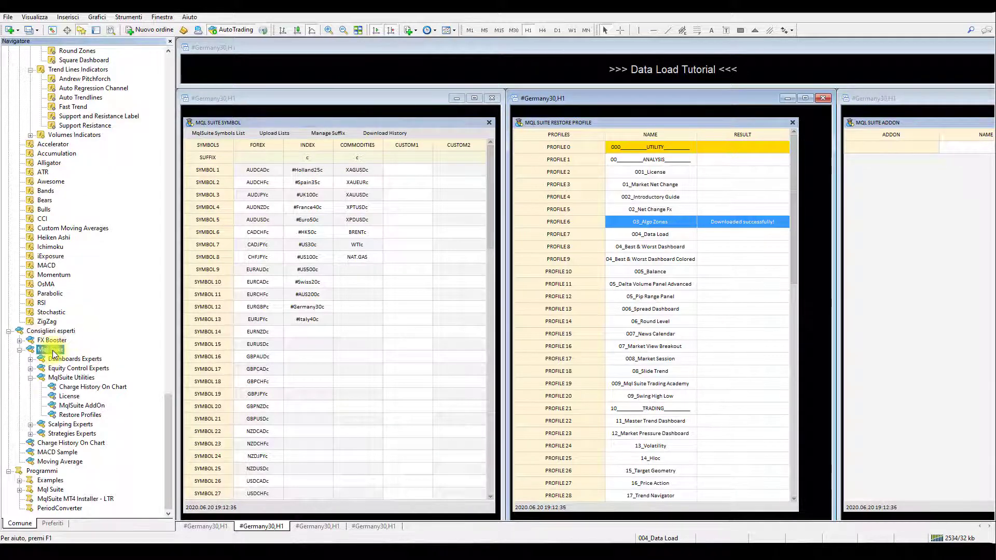
pyautogui.click(83, 378)
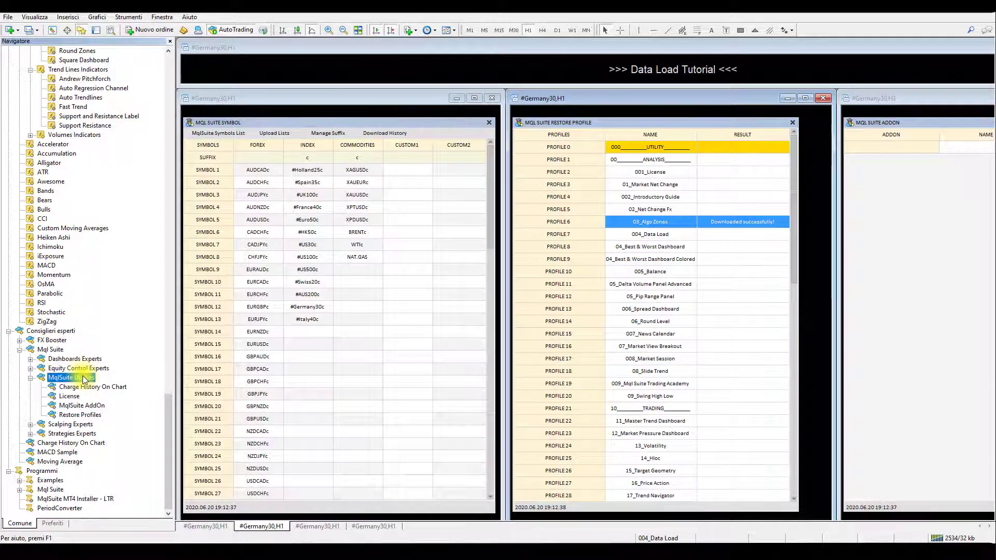
pyautogui.click(95, 415)
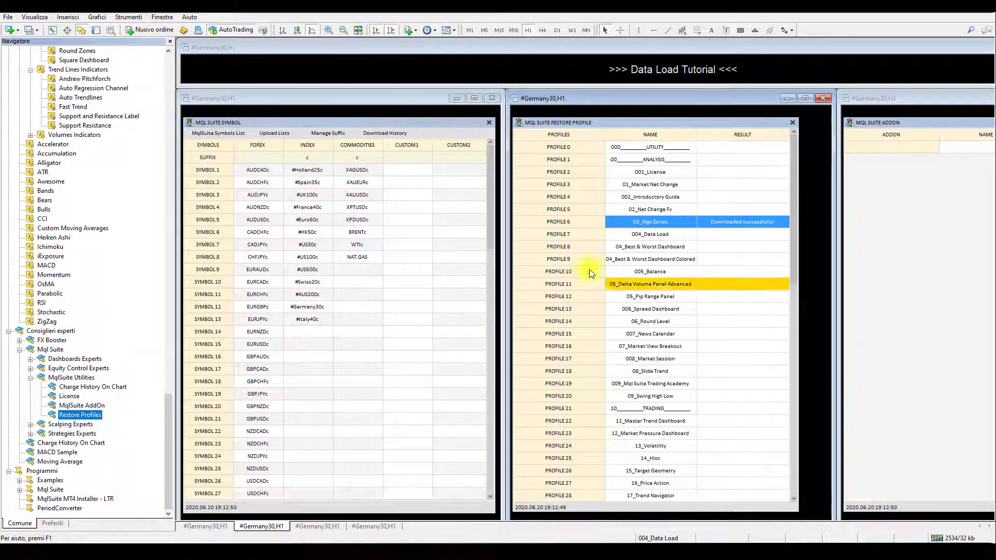
pyautogui.click(171, 41)
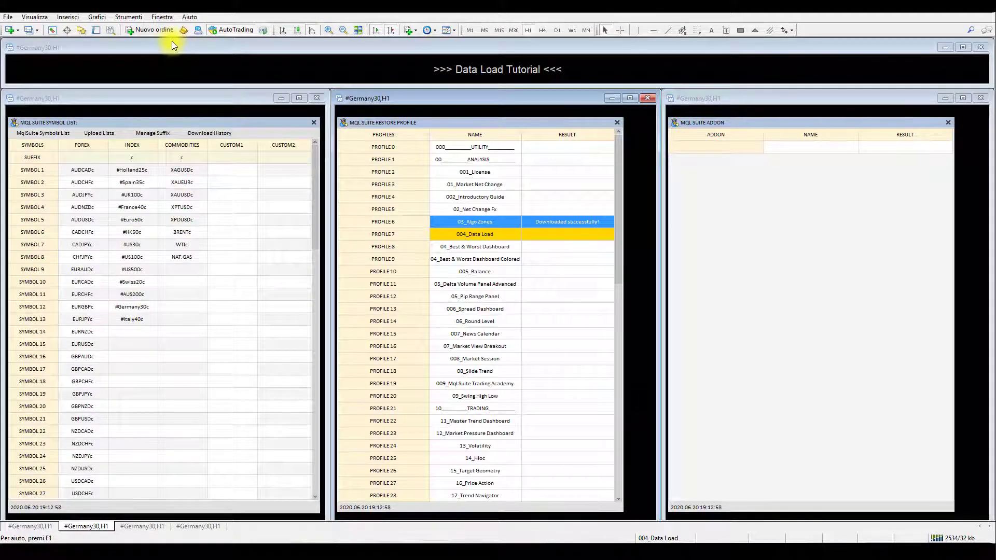